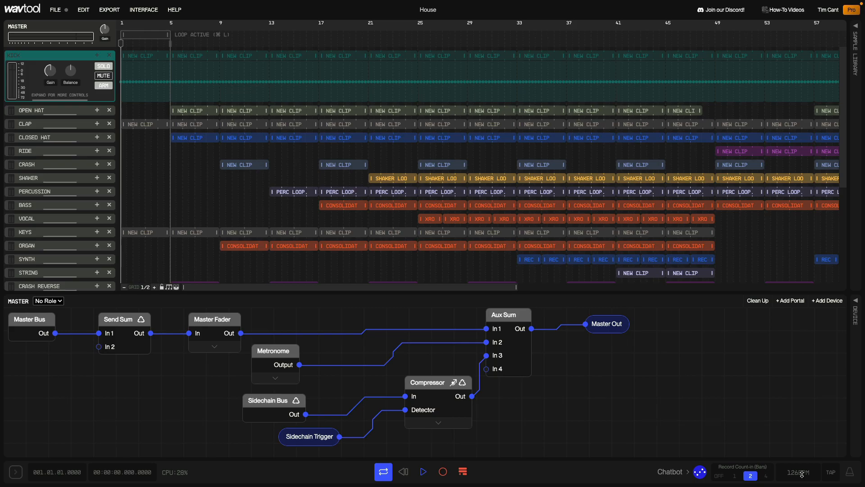
Step: Examine the Kick track's device chain and MonoSampler settings, open its first clip and audition the soloed kick pattern
{"action": "left_click", "coordinate": [62, 57]}
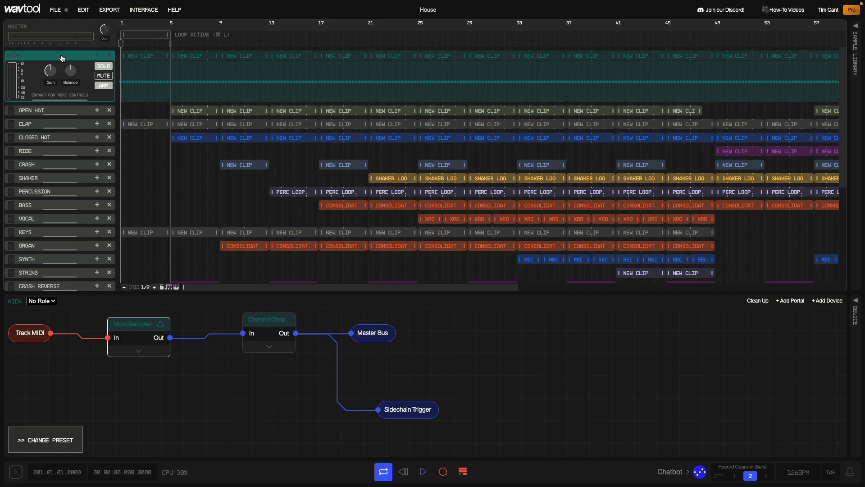
{"action": "left_click", "coordinate": [855, 301]}
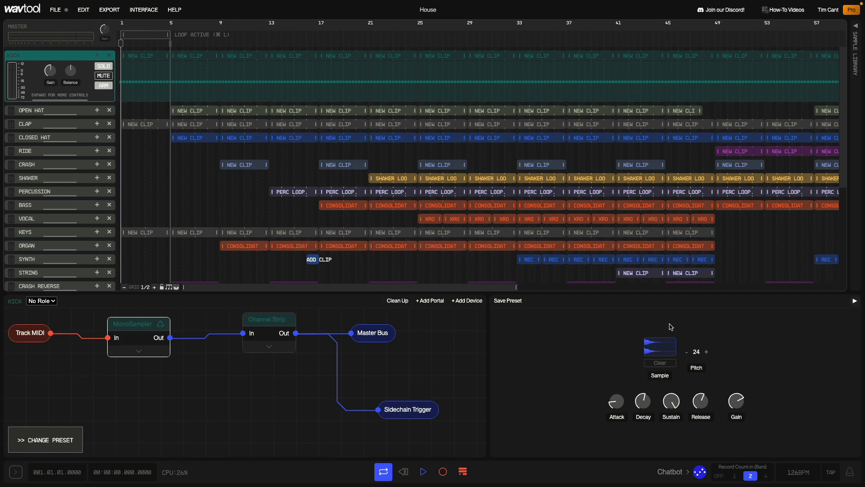
{"action": "left_click", "coordinate": [143, 59]}
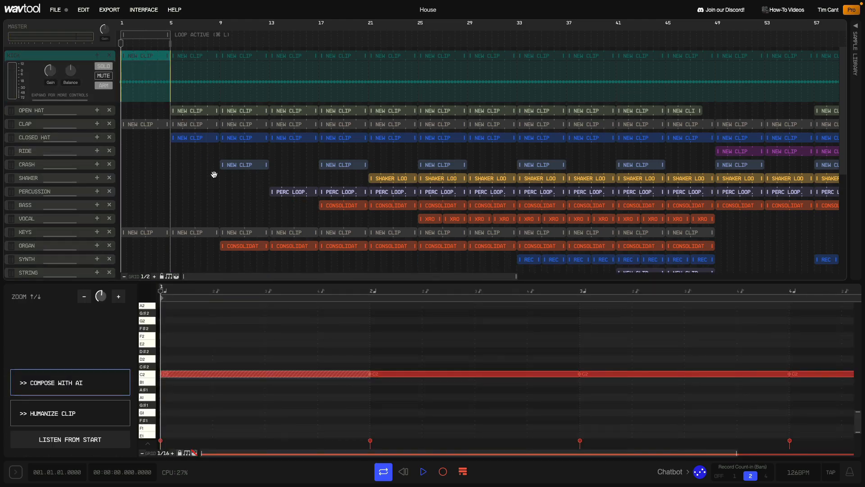
{"action": "key", "text": "space"}
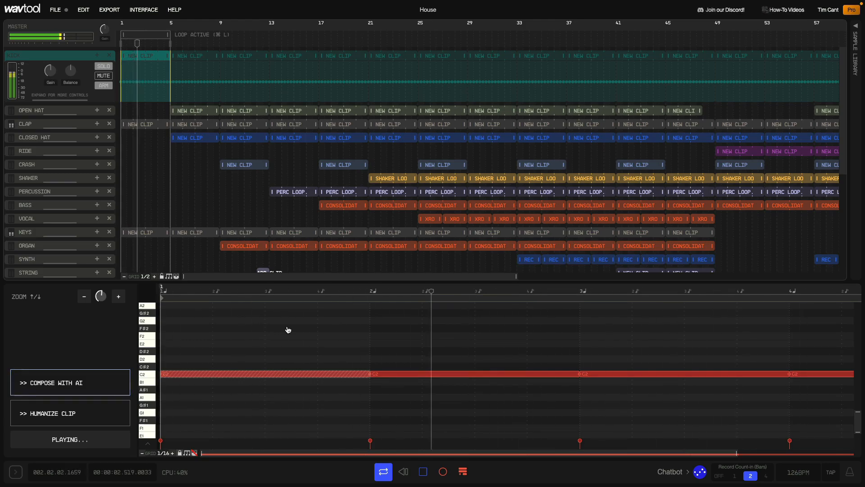
{"action": "key", "text": "space"}
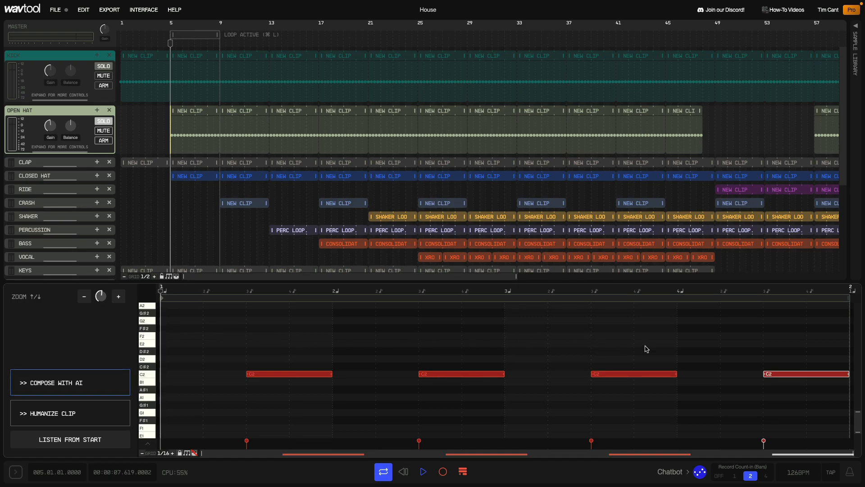
Step: Audition the Open Hat and Clap tracks in turn with the kick, checking the gain level of each
{"action": "key", "text": "space"}
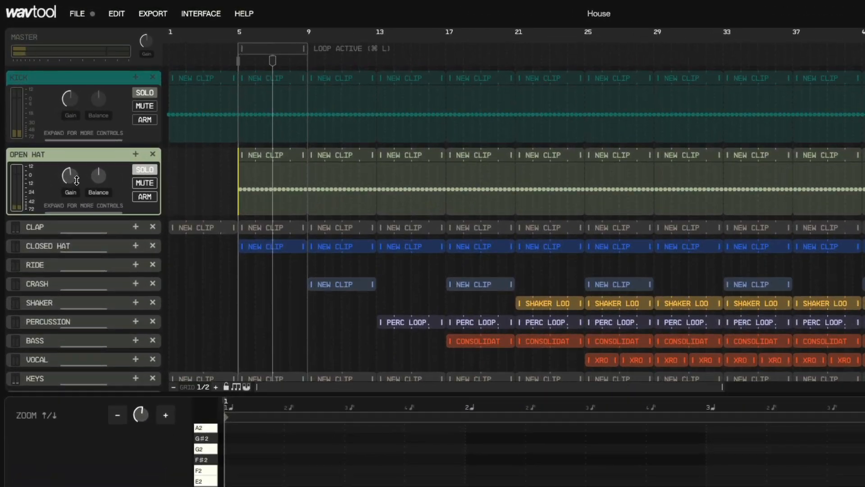
{"action": "mouse_move", "coordinate": [73, 176]}
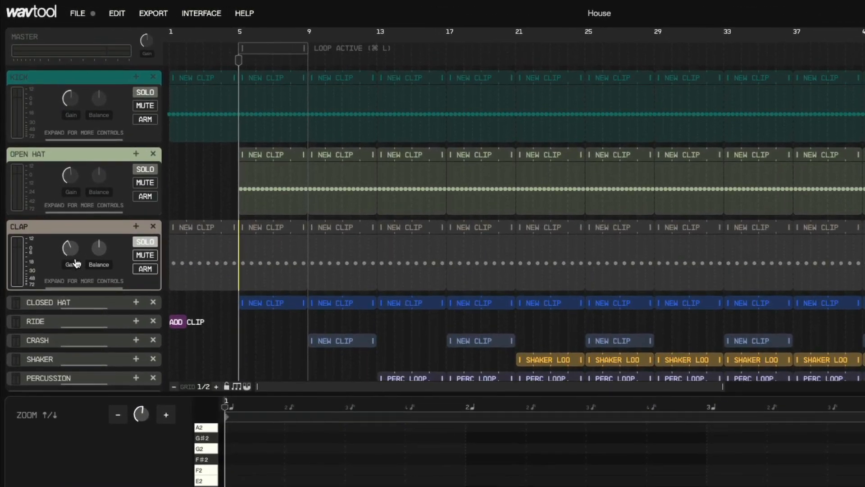
{"action": "mouse_move", "coordinate": [51, 178]}
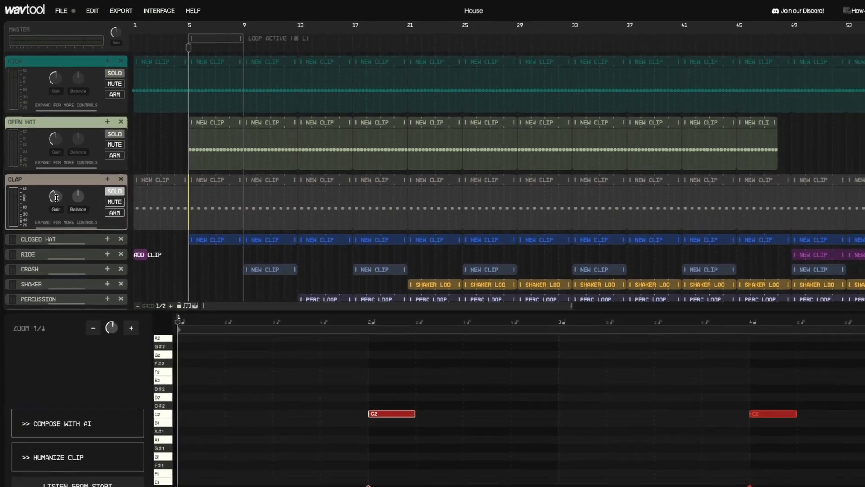
{"action": "key", "text": "space"}
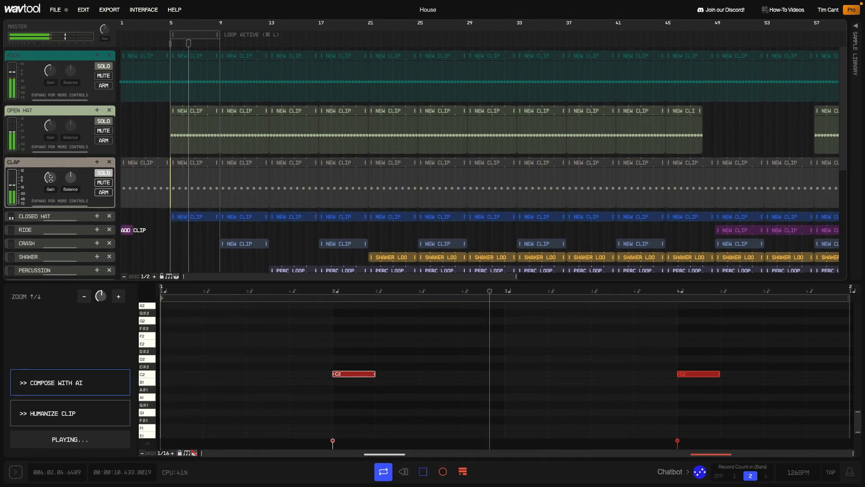
{"action": "key", "text": "space"}
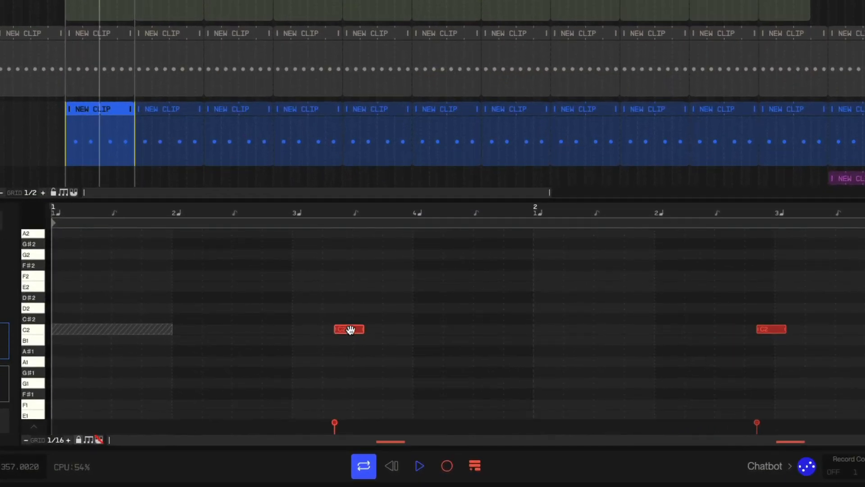
Step: Check the gain levels of the Closed Hat and Ride tracks and audition each pattern with the other drums
{"action": "right_click", "coordinate": [351, 329]}
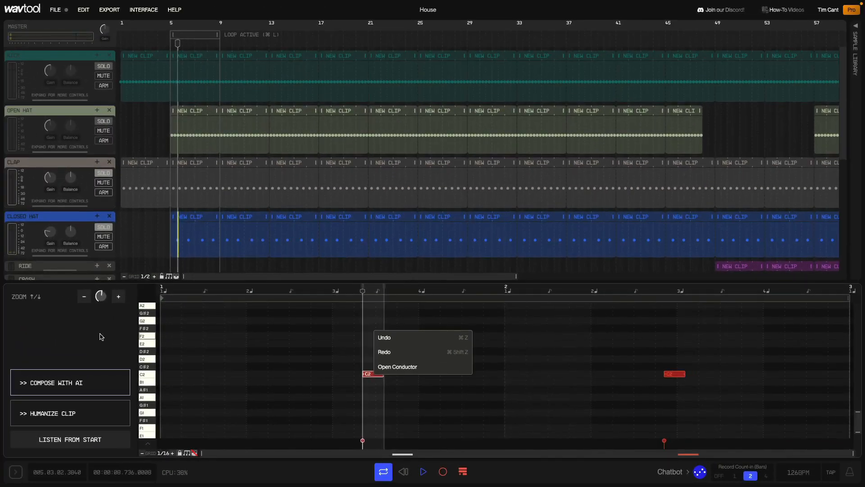
{"action": "left_click", "coordinate": [100, 334]}
{"action": "left_click", "coordinate": [100, 335]}
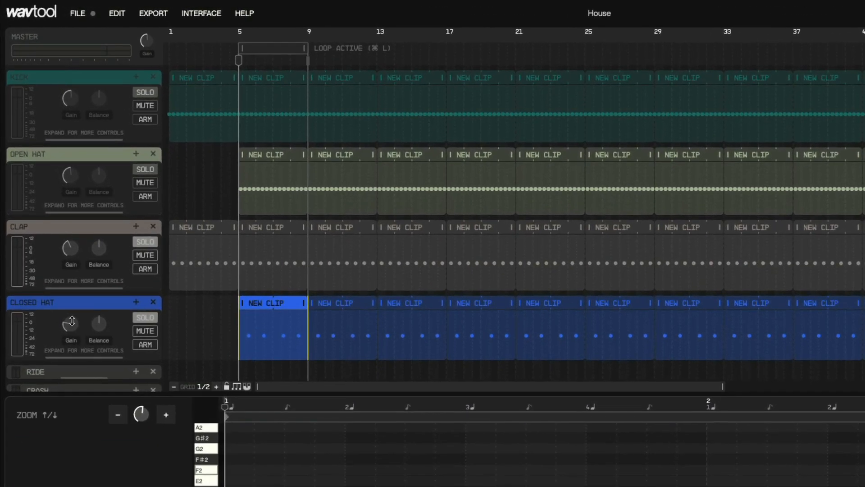
{"action": "mouse_move", "coordinate": [51, 229]}
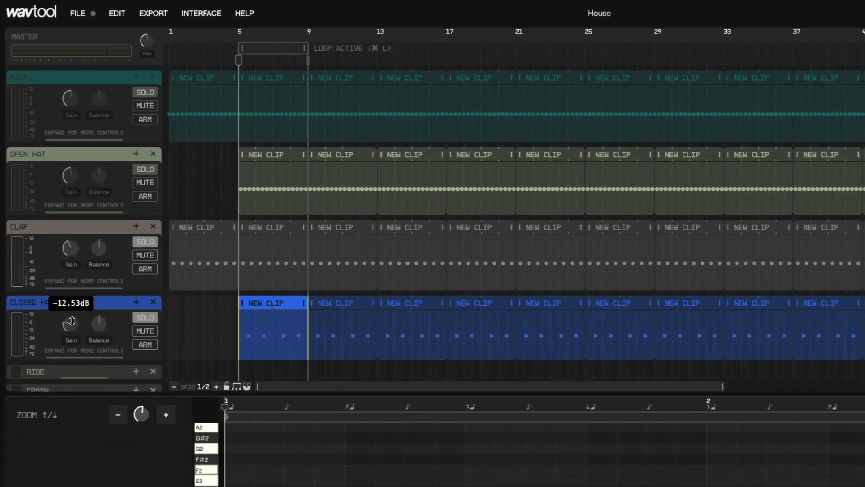
{"action": "left_click", "coordinate": [72, 321]}
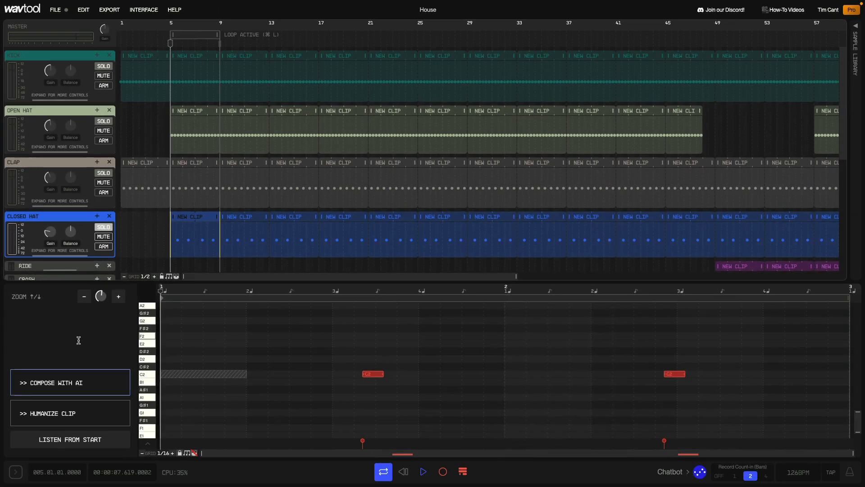
{"action": "key", "text": "space"}
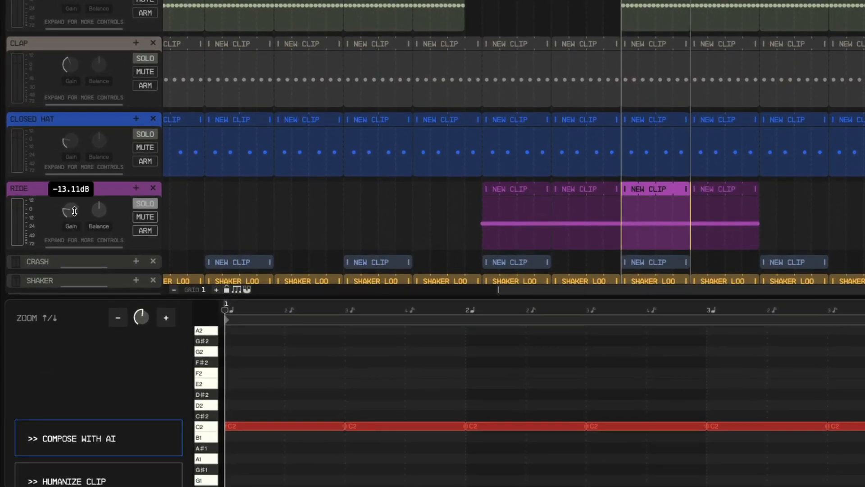
{"action": "left_click", "coordinate": [75, 212]}
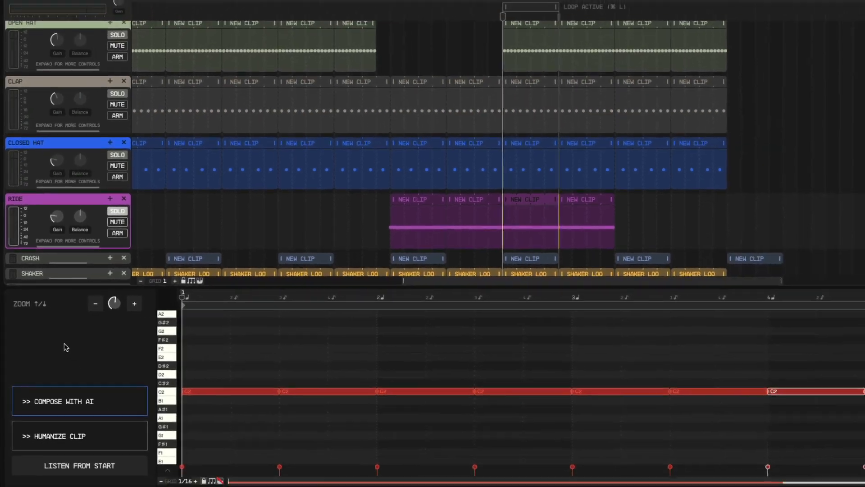
{"action": "key", "text": "space"}
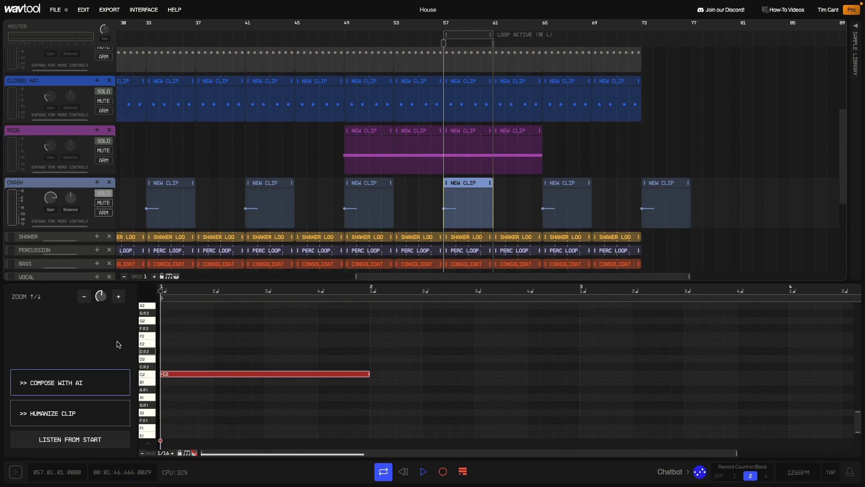
Step: Examine the Crash track's Tempo Delay and Convolution Reverb settings, and audition the crash with the drums
{"action": "left_click", "coordinate": [71, 186]}
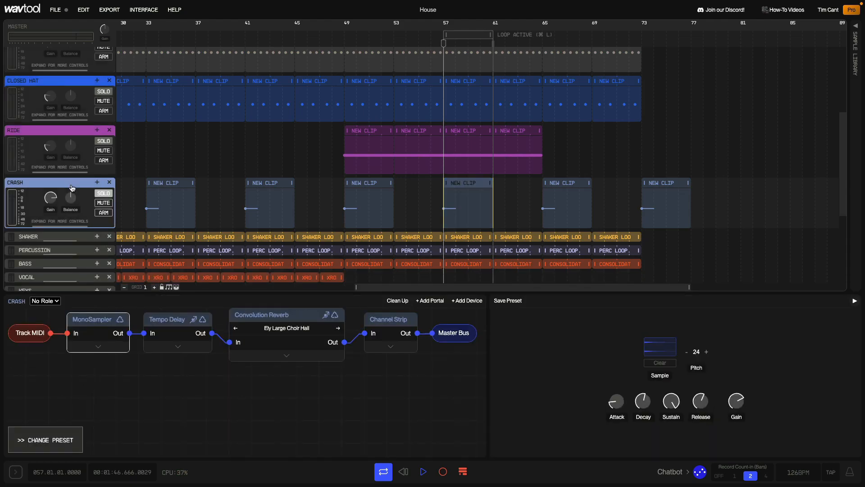
{"action": "left_click", "coordinate": [166, 320]}
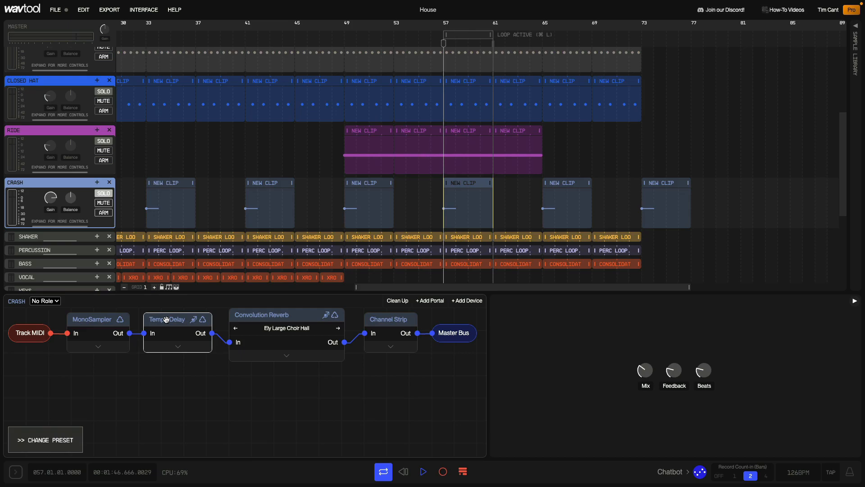
{"action": "left_click", "coordinate": [261, 314]}
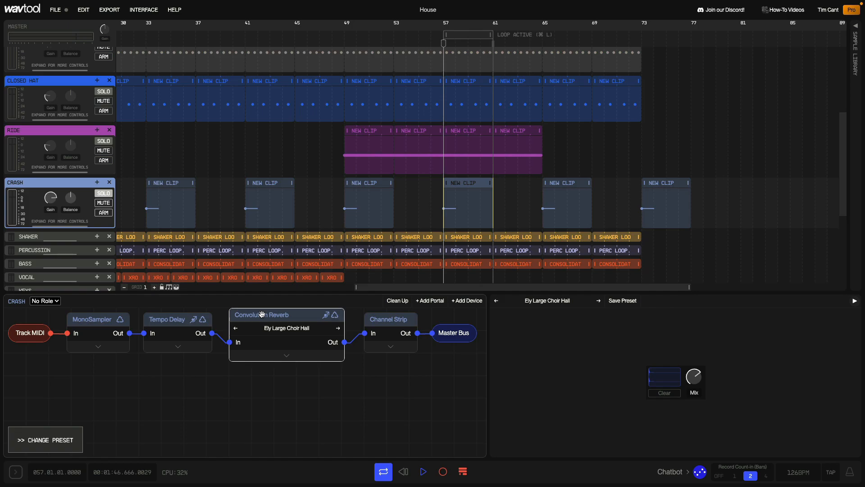
{"action": "key", "text": "space"}
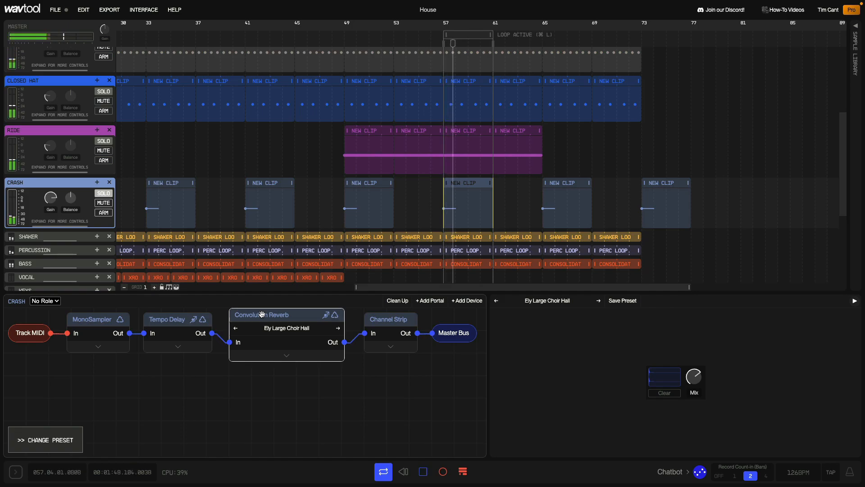
{"action": "key", "text": "space"}
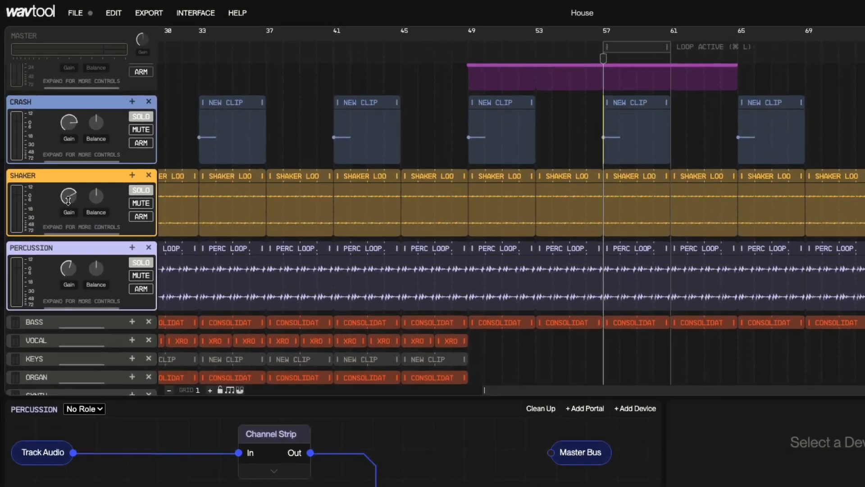
Step: Check the gain levels of the Shaker and Percussion loop tracks
{"action": "mouse_move", "coordinate": [51, 144]}
{"action": "left_click", "coordinate": [72, 201]}
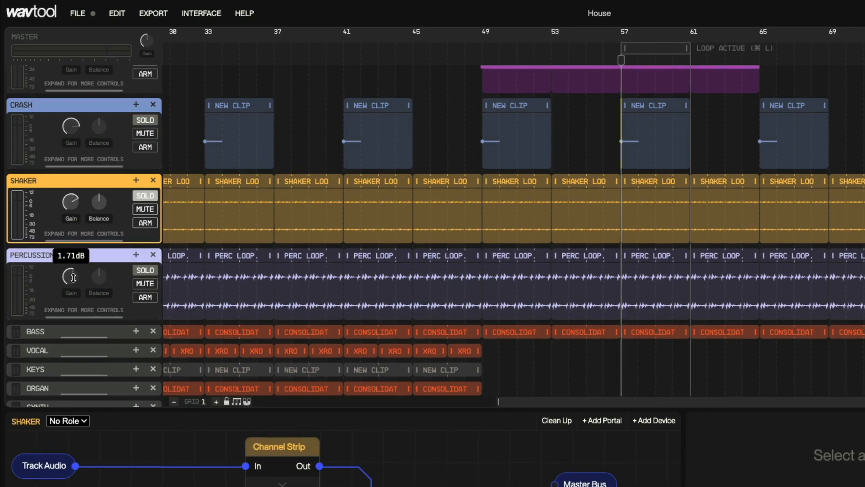
{"action": "left_click", "coordinate": [73, 277]}
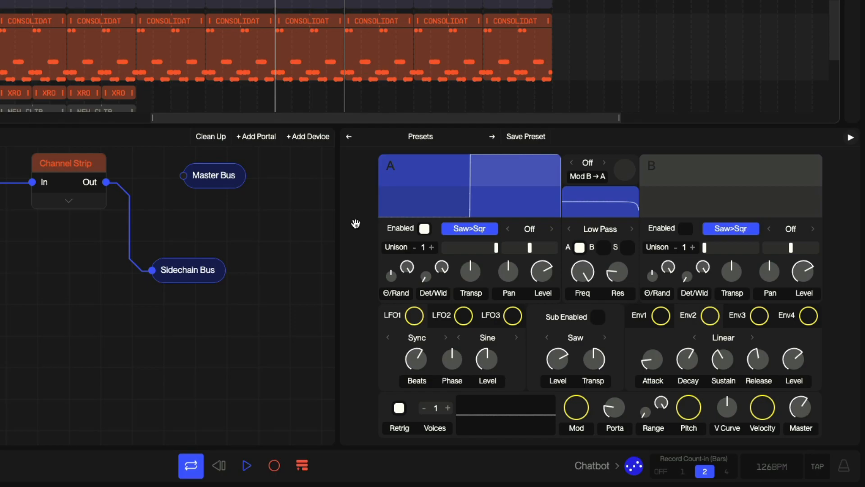
Step: Set oscillator A of the bass synth to Sync mode, lower the low-pass filter frequency slightly, and audition the bass line
{"action": "left_click", "coordinate": [552, 229]}
{"action": "left_click", "coordinate": [552, 229]}
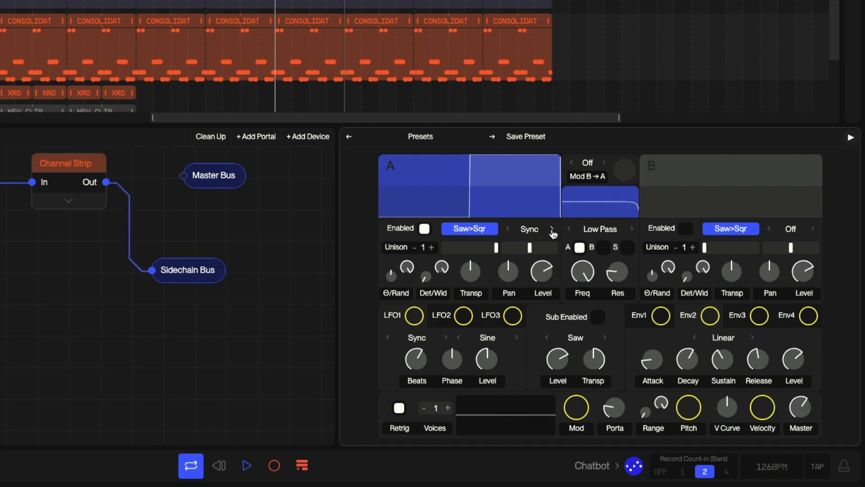
{"action": "left_click_drag", "start_coordinate": [582, 270], "coordinate": [581, 277]}
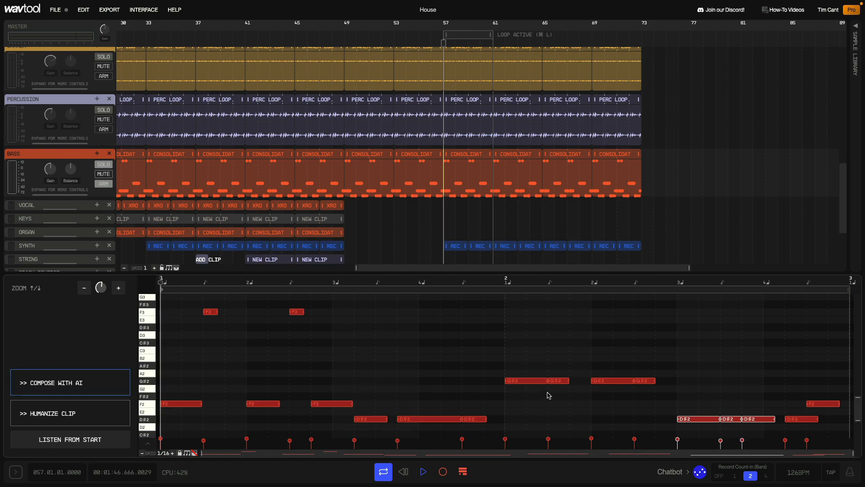
{"action": "key", "text": "space"}
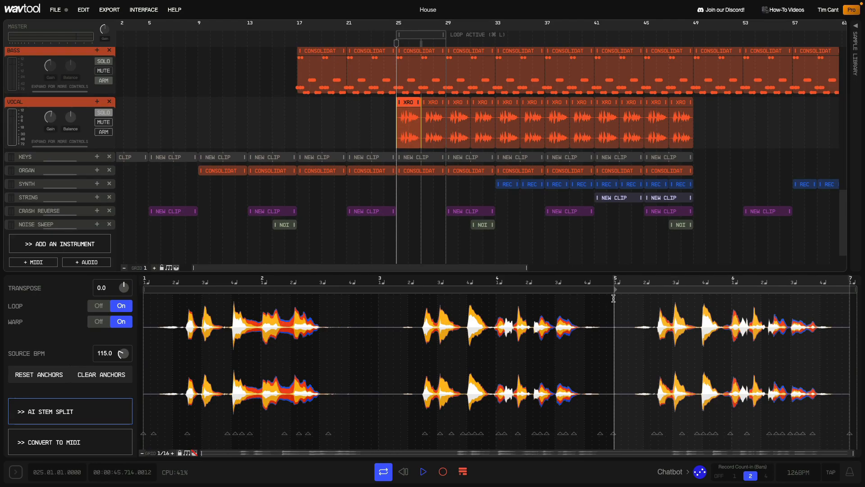
Step: Examine the Vocal track's second clip and its Tempo Delay and Convolution Reverb settings, and audition the vocal from bar 25
{"action": "left_click", "coordinate": [434, 103]}
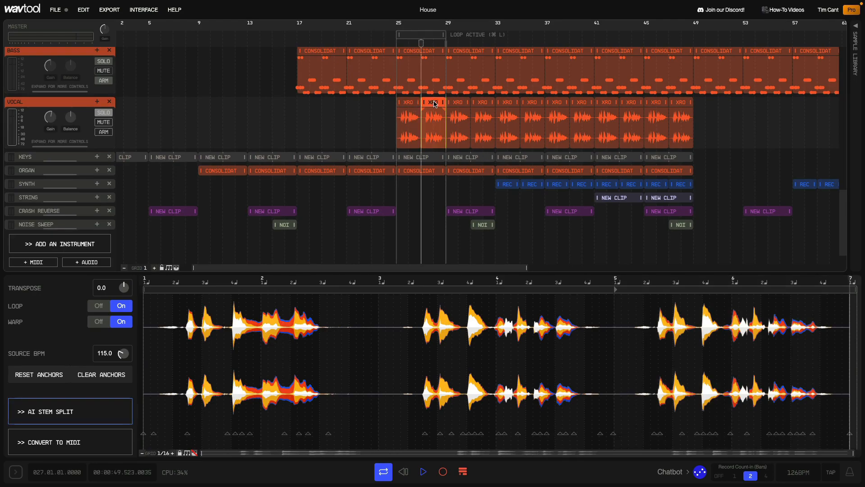
{"action": "left_click", "coordinate": [100, 106]}
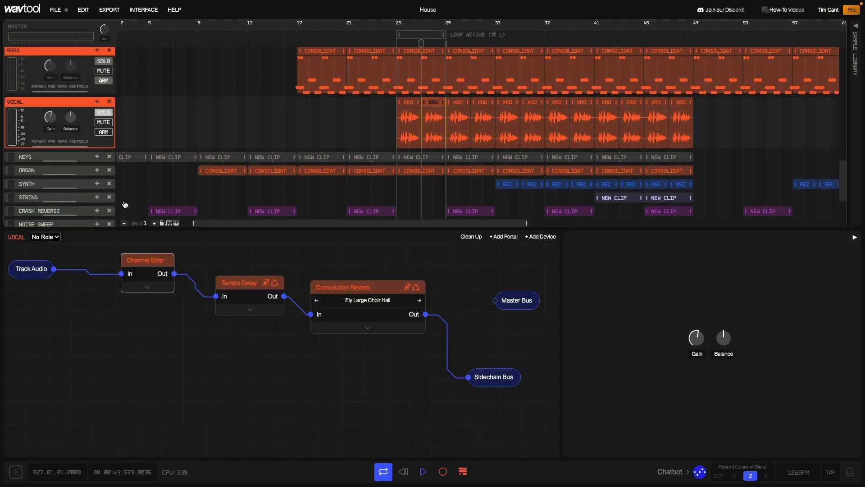
{"action": "left_click", "coordinate": [237, 278]}
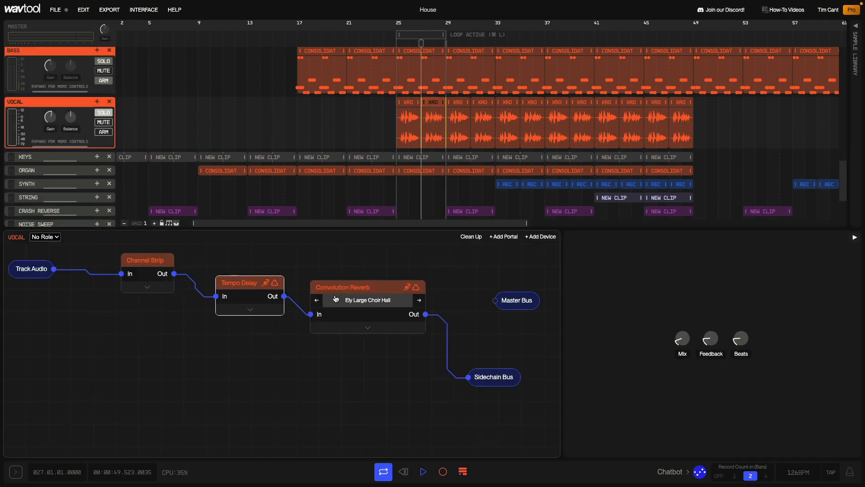
{"action": "left_click", "coordinate": [346, 286]}
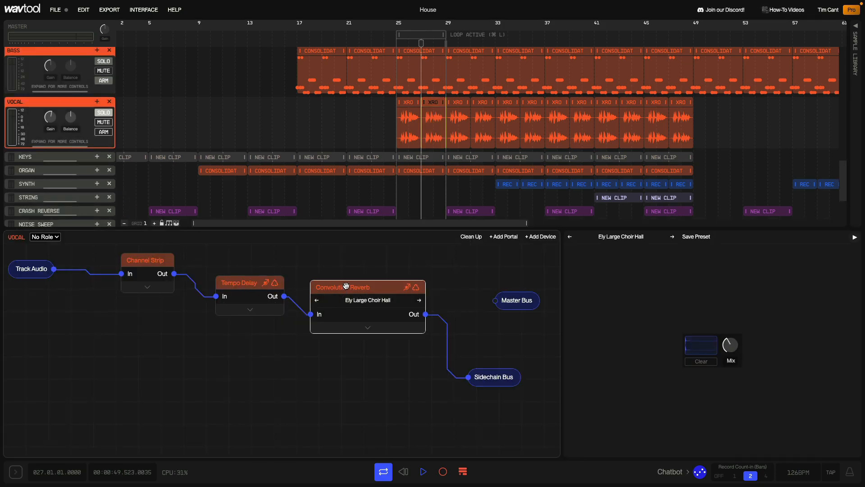
{"action": "left_click", "coordinate": [397, 44]}
{"action": "key", "text": "space"}
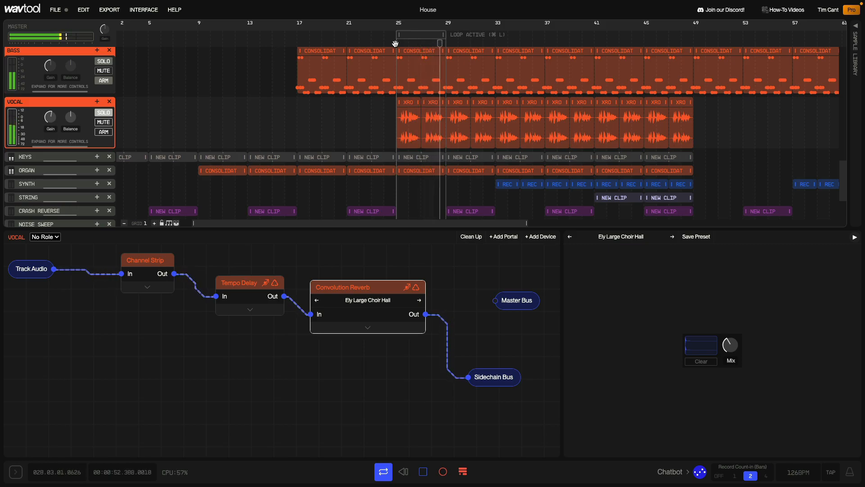
{"action": "key", "text": "space"}
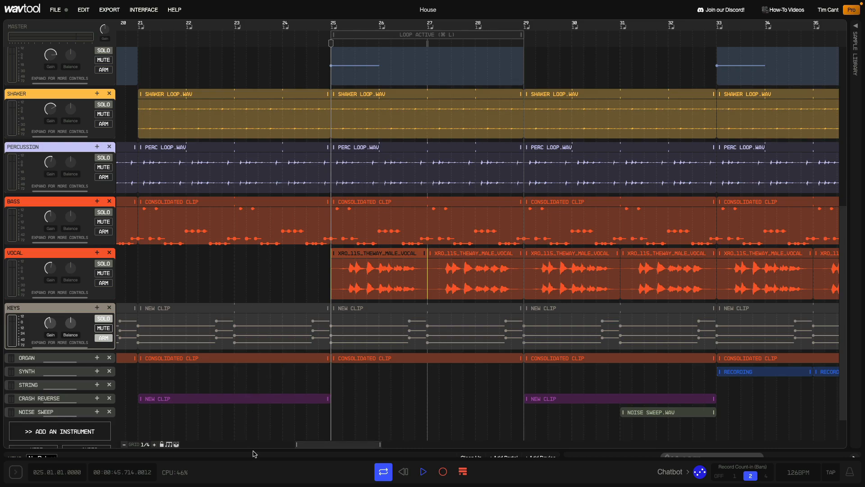
Step: Reveal the Keys track's device chain, view its MonoSampler settings and play a test note
{"action": "left_click_drag", "start_coordinate": [253, 450], "coordinate": [270, 255]}
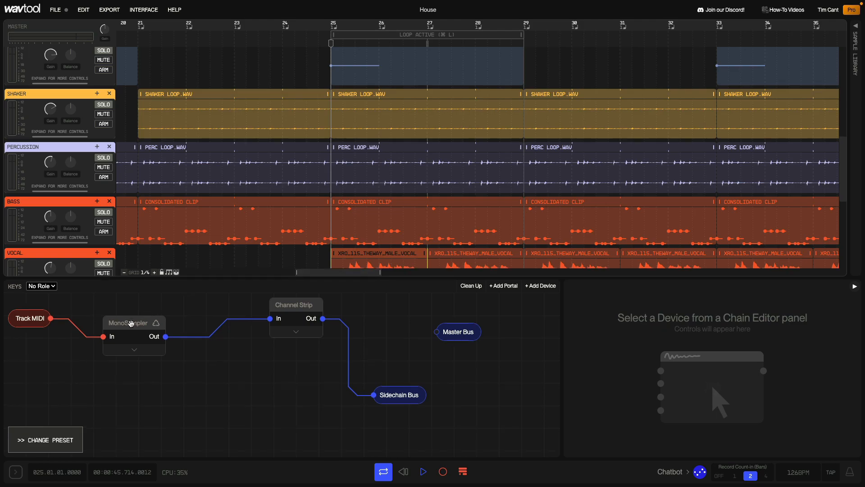
{"action": "left_click", "coordinate": [131, 324]}
{"action": "key", "text": "a"}
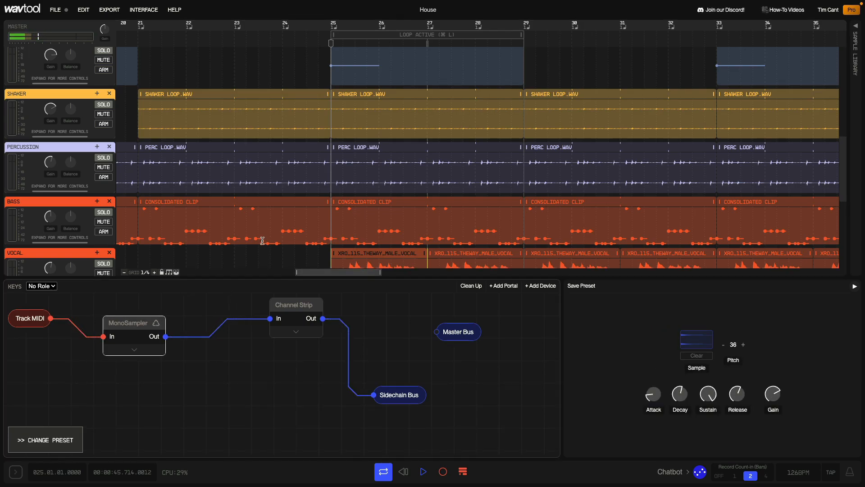
Step: Open the Keys clip at bar 25, fit its chord notes in view, and audition the looped section
{"action": "scroll", "coordinate": [275, 231], "scroll_direction": "down", "scroll_amount": 3}
{"action": "left_click", "coordinate": [369, 196]}
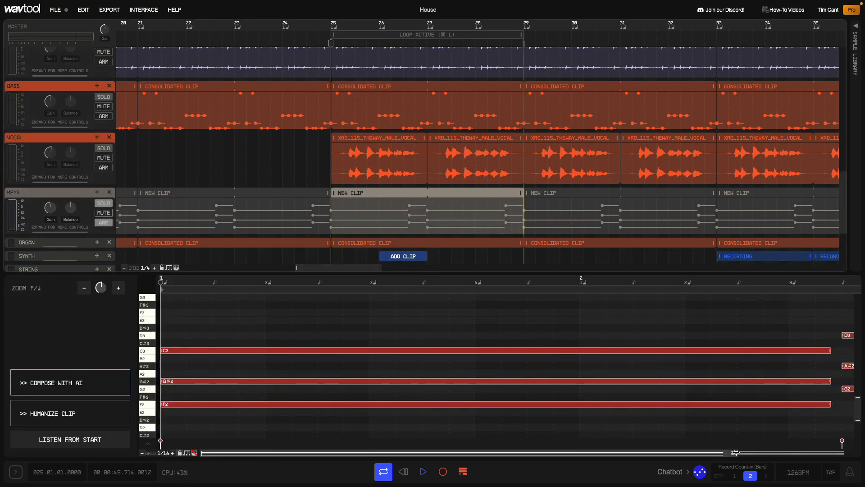
{"action": "left_click_drag", "start_coordinate": [736, 452], "coordinate": [864, 460]}
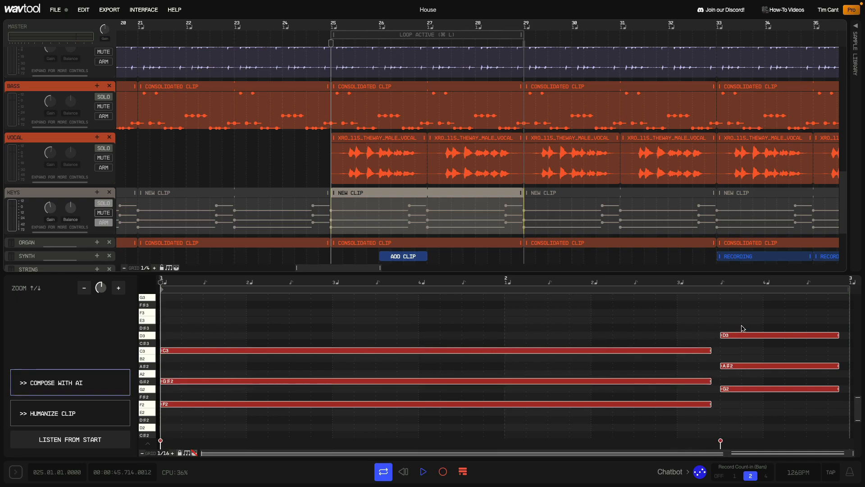
{"action": "key", "text": "space"}
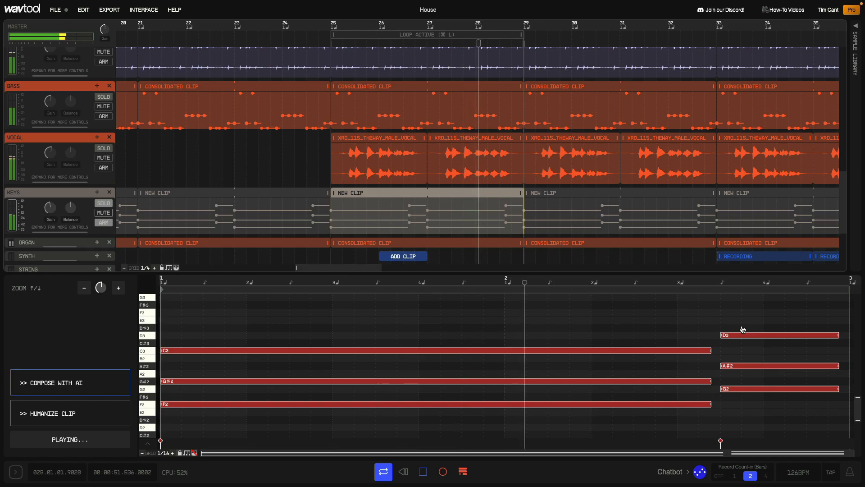
{"action": "key", "text": "space"}
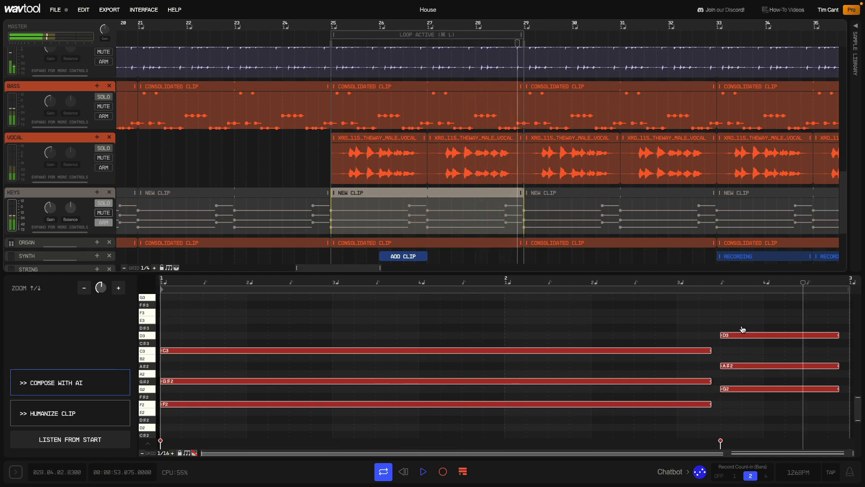
Step: Examine the Organ track's MonoSampler and the full note pattern of its clip at bar 25
{"action": "scroll", "coordinate": [198, 195], "scroll_direction": "down", "scroll_amount": 3}
{"action": "left_click", "coordinate": [198, 195]}
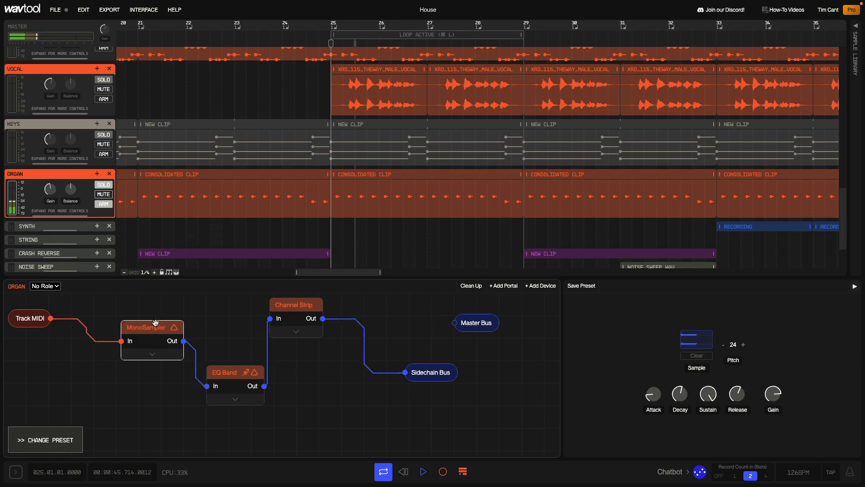
{"action": "left_click", "coordinate": [349, 176]}
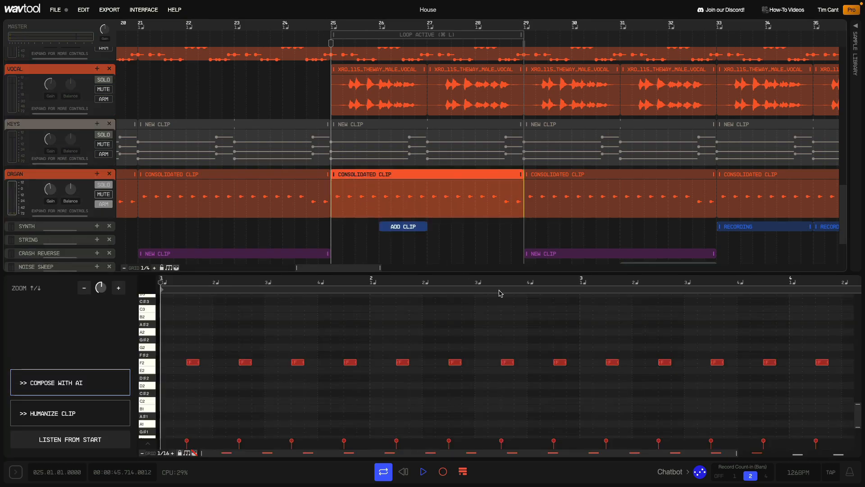
{"action": "left_click_drag", "start_coordinate": [737, 453], "coordinate": [863, 461]}
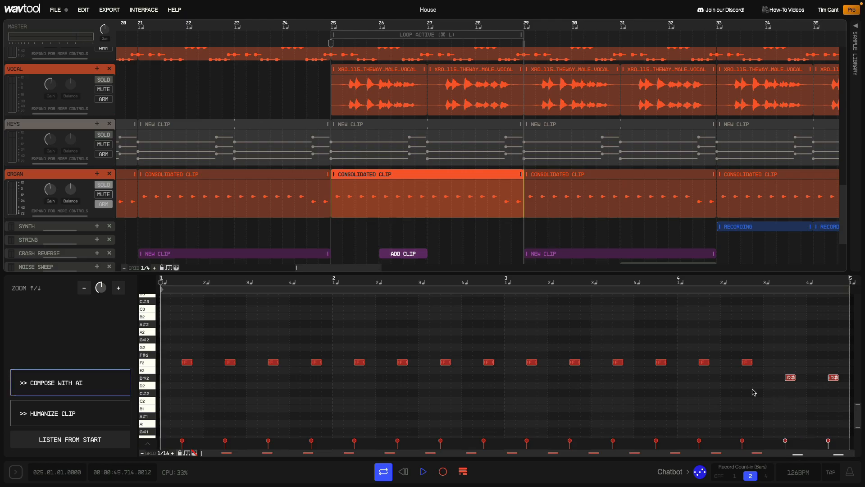
Step: Inspect the Organ track's High Shelf EQ Band in its device chain and audition the loop from bar 25
{"action": "left_click", "coordinate": [72, 175]}
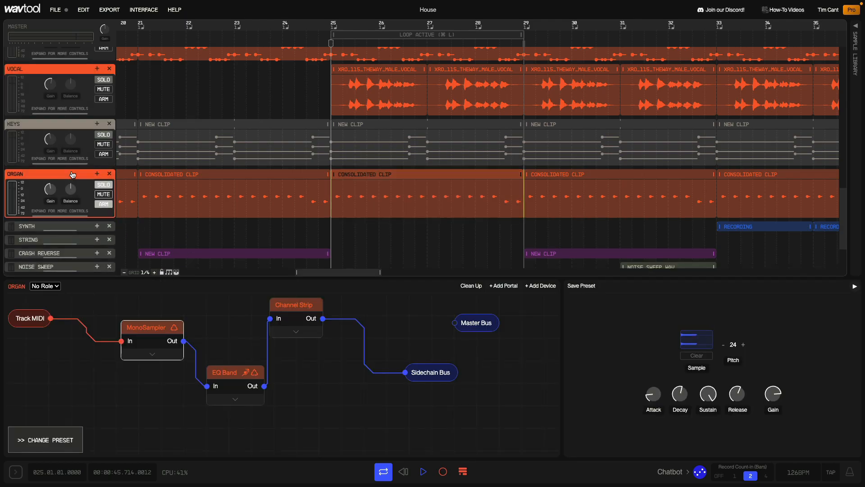
{"action": "left_click", "coordinate": [225, 371]}
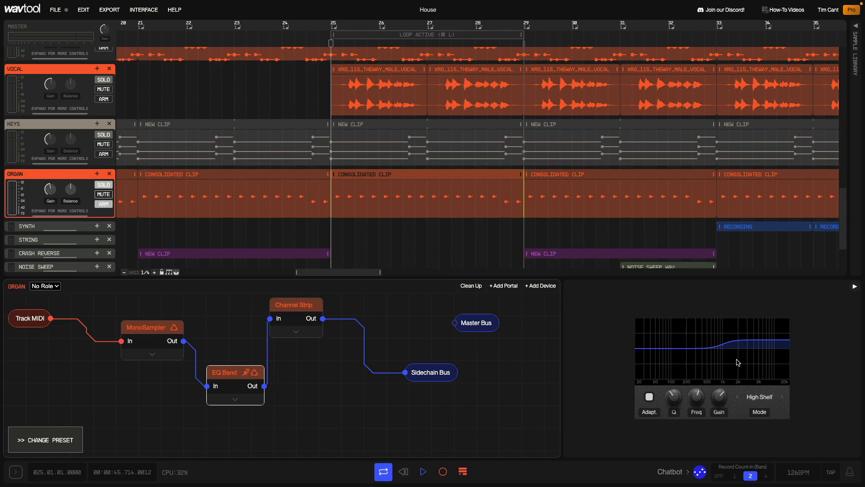
{"action": "key", "text": "space"}
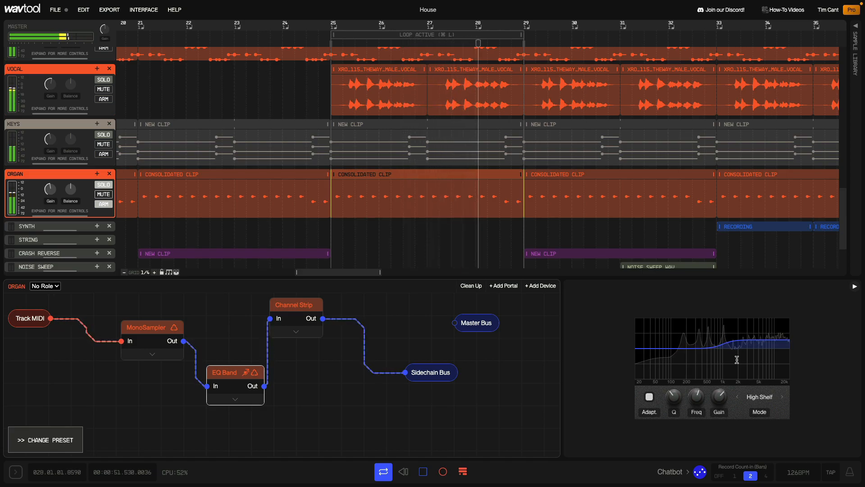
{"action": "key", "text": "space"}
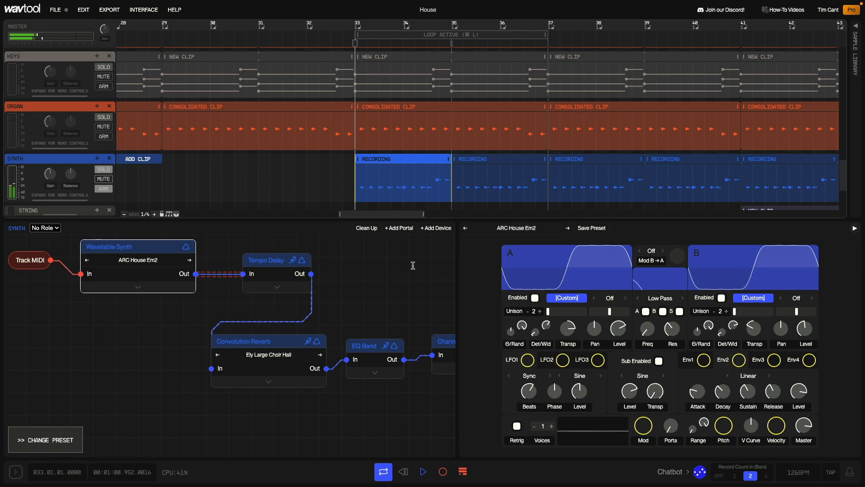
Step: Examine the Synth clip's notes at bar 33 and its Tempo Delay, Convolution Reverb and EQ Band settings, and audition the part
{"action": "left_click", "coordinate": [409, 161]}
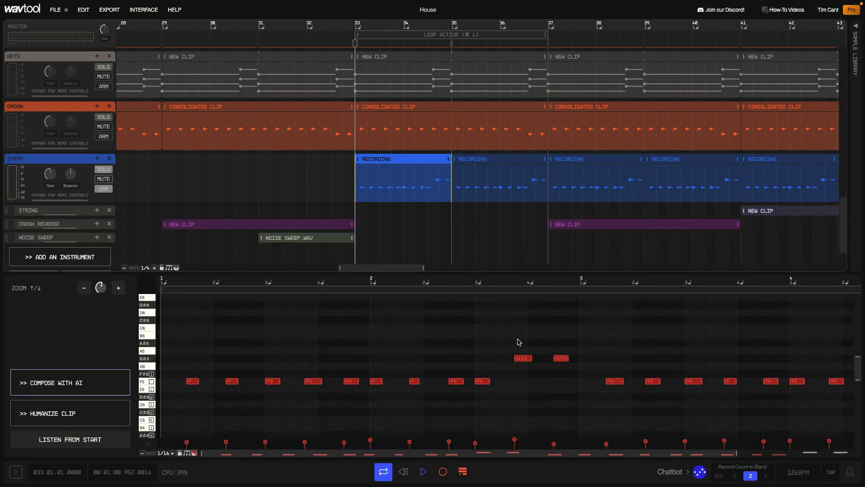
{"action": "left_click", "coordinate": [65, 161]}
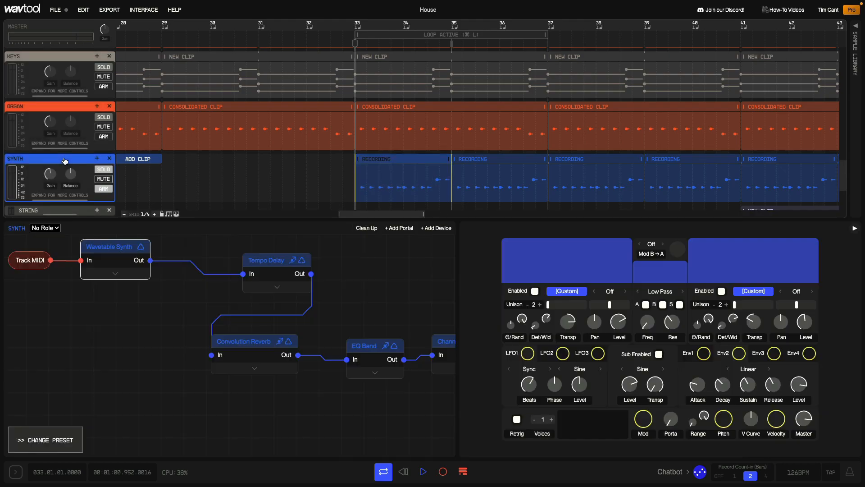
{"action": "left_click", "coordinate": [269, 260]}
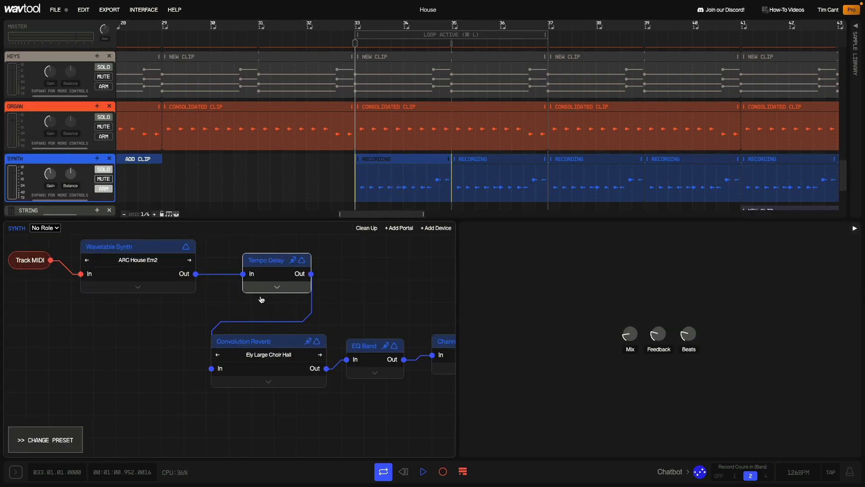
{"action": "left_click", "coordinate": [263, 339]}
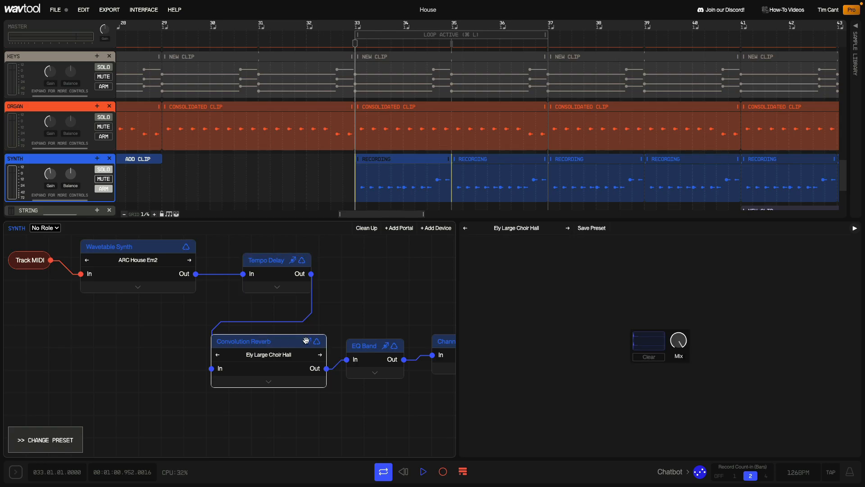
{"action": "left_click", "coordinate": [364, 346]}
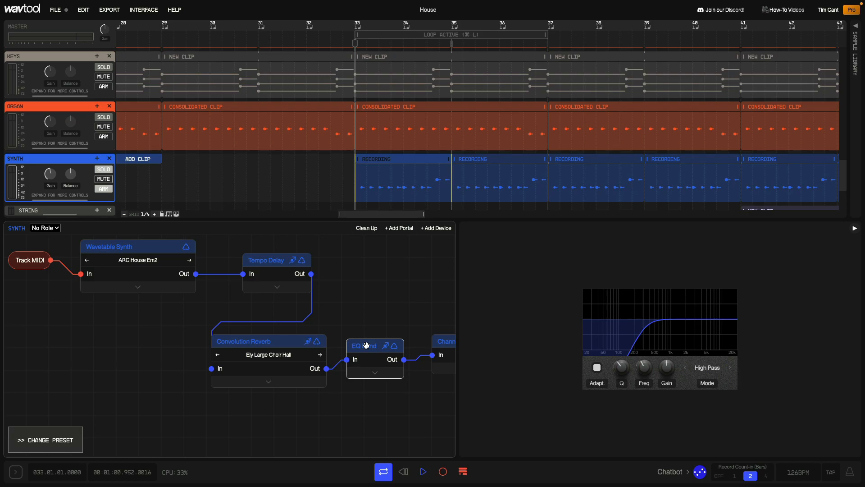
{"action": "key", "text": "space"}
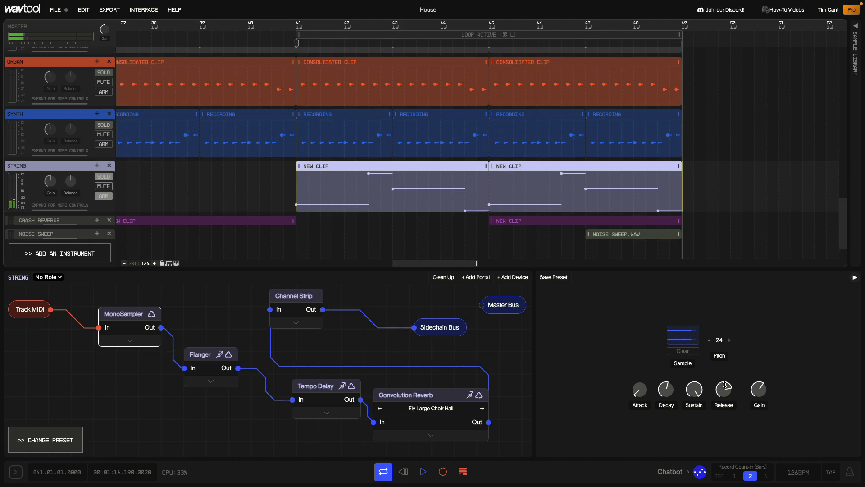
Step: Inspect the String track's Flanger, Tempo Delay and Convolution Reverb settings, and audition the strings from bar 41
{"action": "left_click", "coordinate": [215, 349]}
{"action": "left_click", "coordinate": [318, 382]}
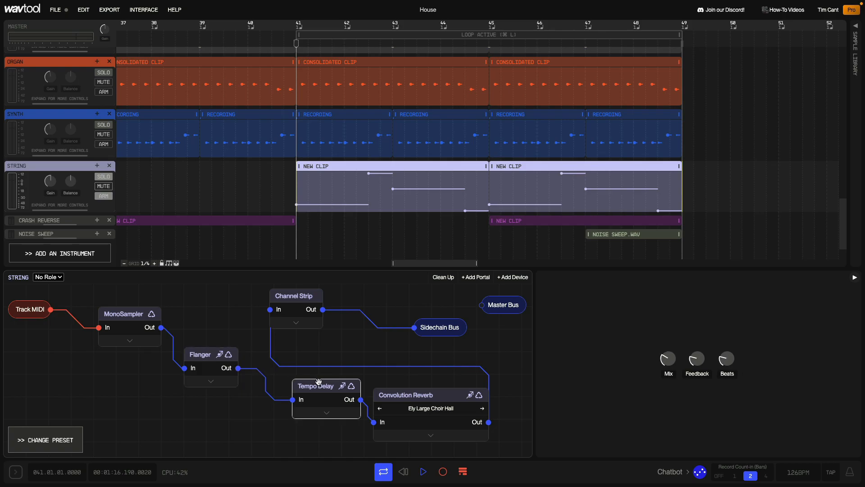
{"action": "left_click", "coordinate": [421, 390]}
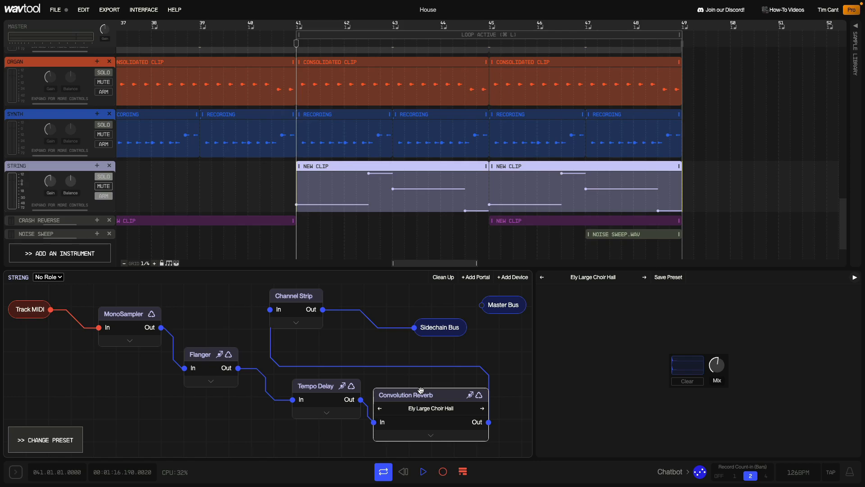
{"action": "key", "text": "space"}
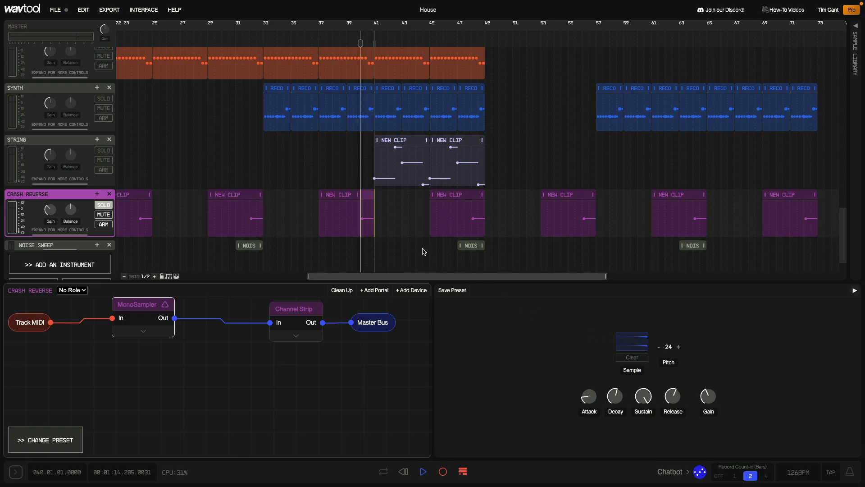
Step: Open the Crash Reverse clip at bar 40, bring its whole C2 note into view, and audition it
{"action": "double_click", "coordinate": [367, 198]}
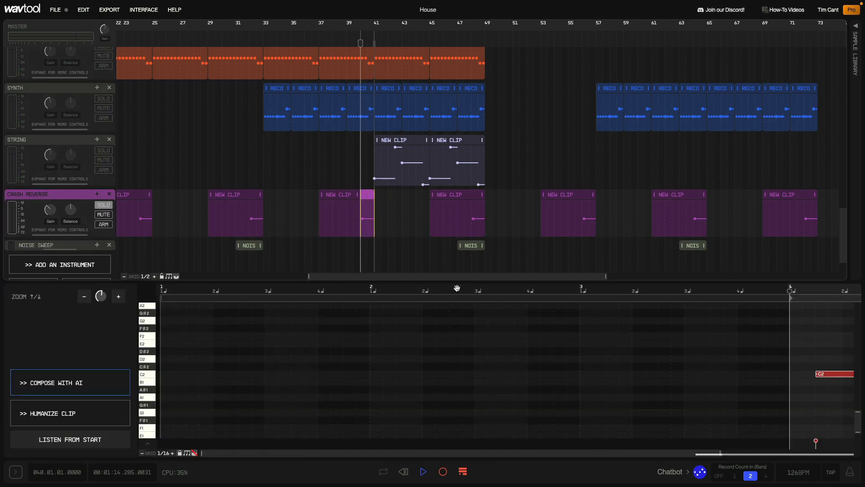
{"action": "left_click_drag", "start_coordinate": [554, 454], "coordinate": [682, 461]}
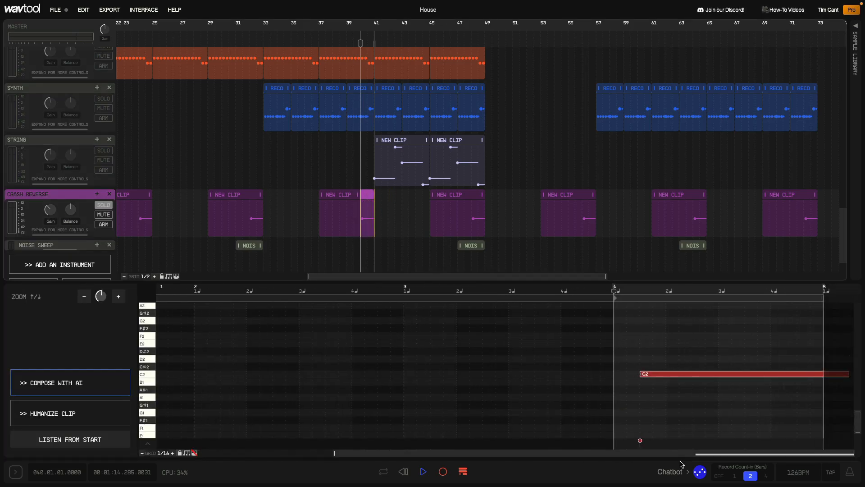
{"action": "key", "text": "space"}
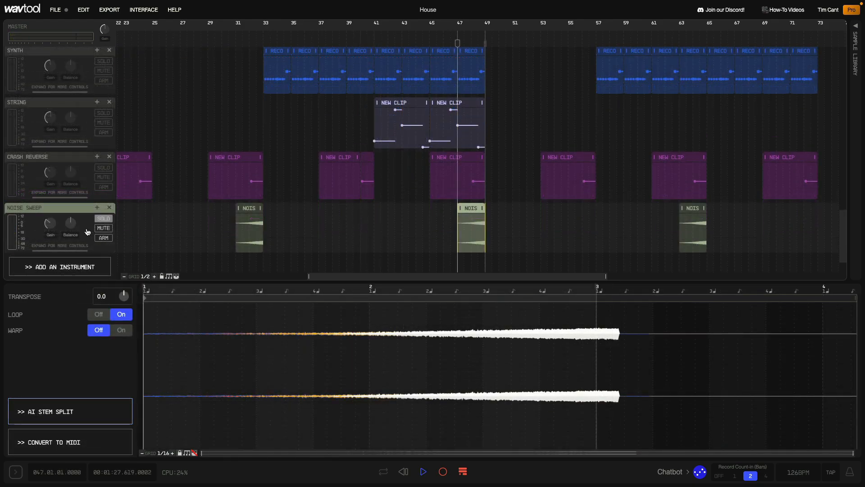
Step: Inspect the Noise Sweep track's Tempo Delay and Low Pass EQ Band settings, and audition the sweep from bar 47
{"action": "left_click", "coordinate": [64, 211]}
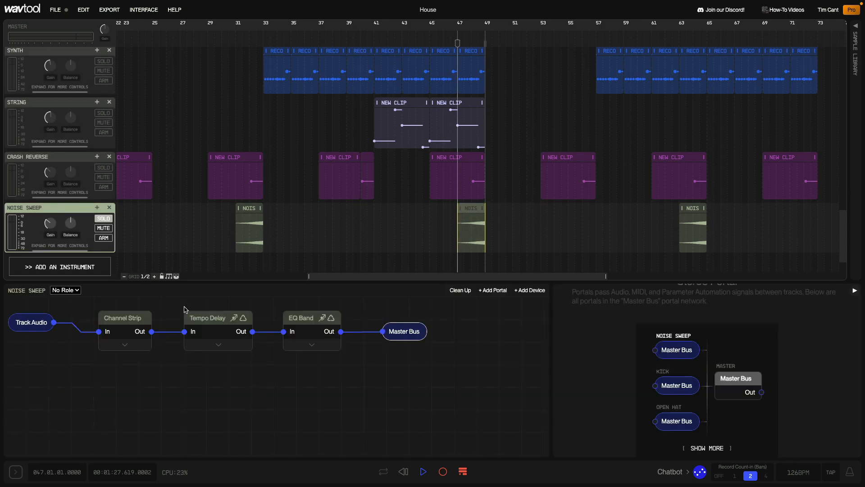
{"action": "left_click", "coordinate": [205, 318]}
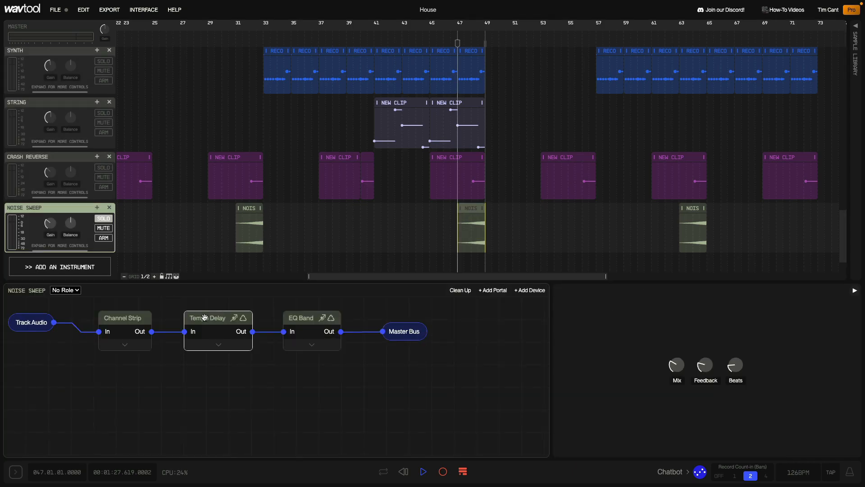
{"action": "left_click", "coordinate": [308, 319]}
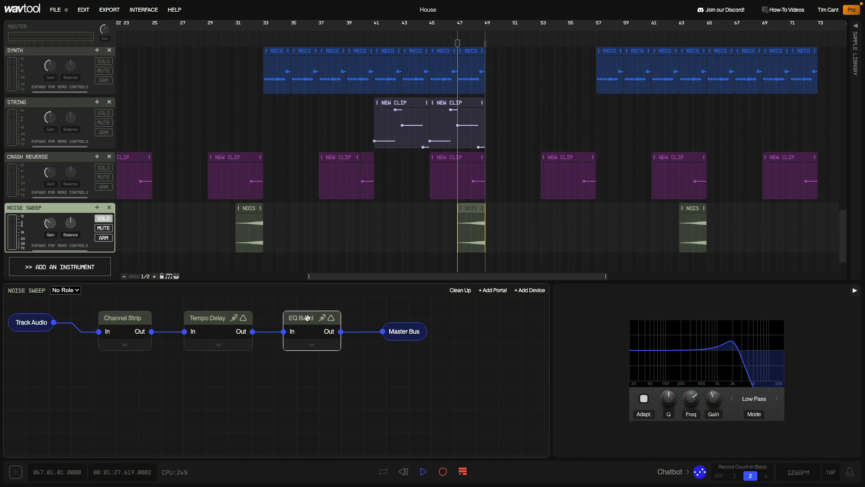
{"action": "key", "text": "space"}
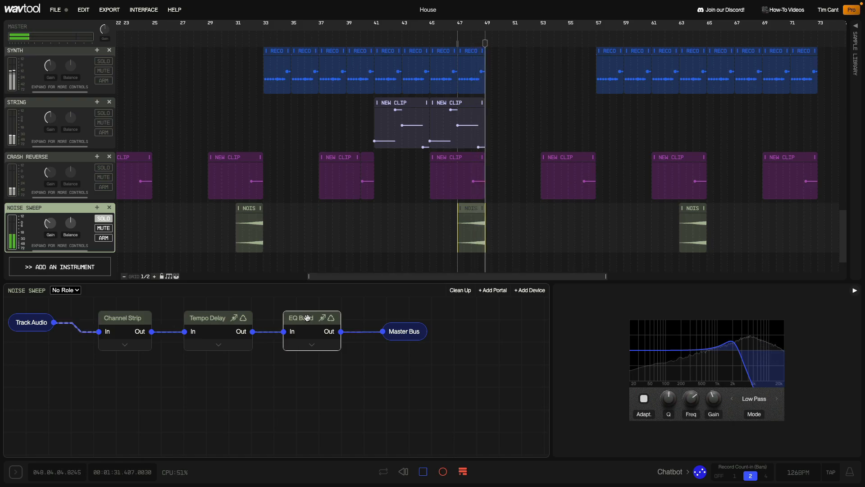
{"action": "key", "text": "space"}
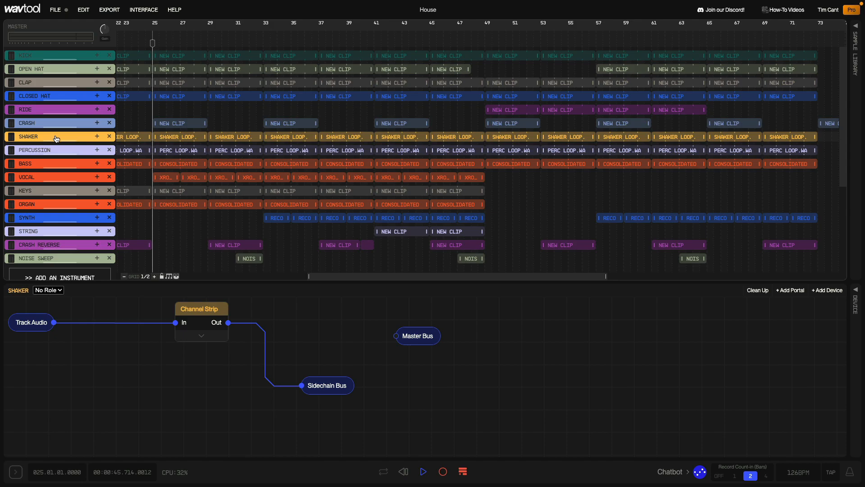
Step: Check the Shaker track's Sidechain Bus routing and the Kick track's Sidechain Trigger portal
{"action": "left_click", "coordinate": [321, 387]}
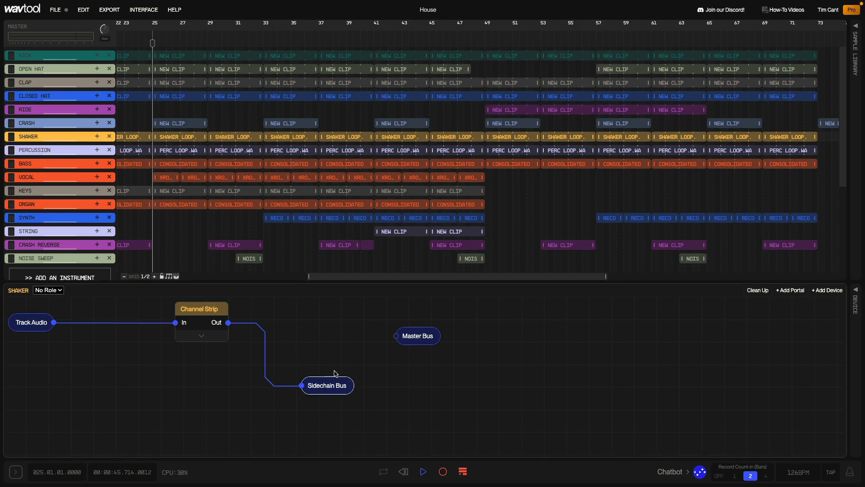
{"action": "left_click", "coordinate": [58, 54]}
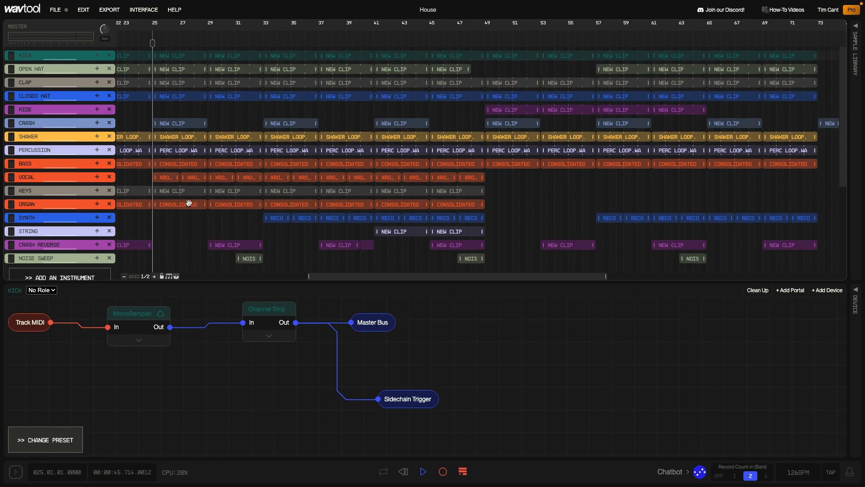
{"action": "left_click", "coordinate": [400, 400]}
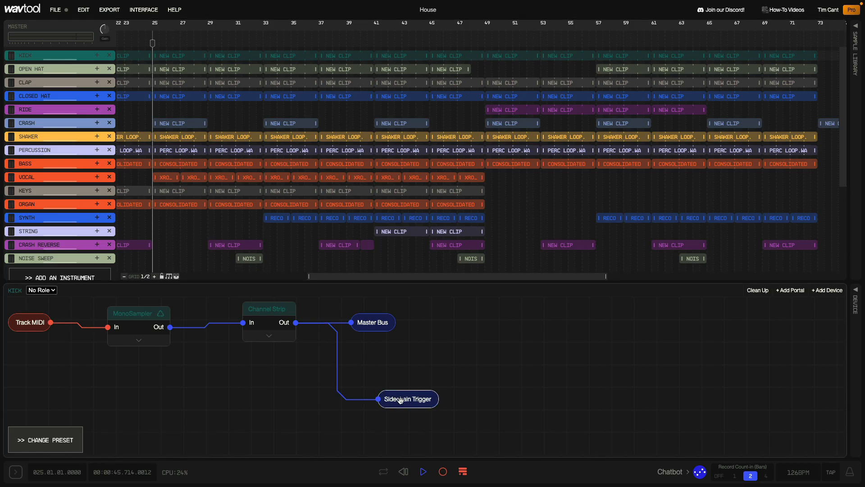
Step: Review the output routing of the Percussion, Bass, Vocal and Keys tracks, and show the Master track's device chain
{"action": "left_click", "coordinate": [59, 153]}
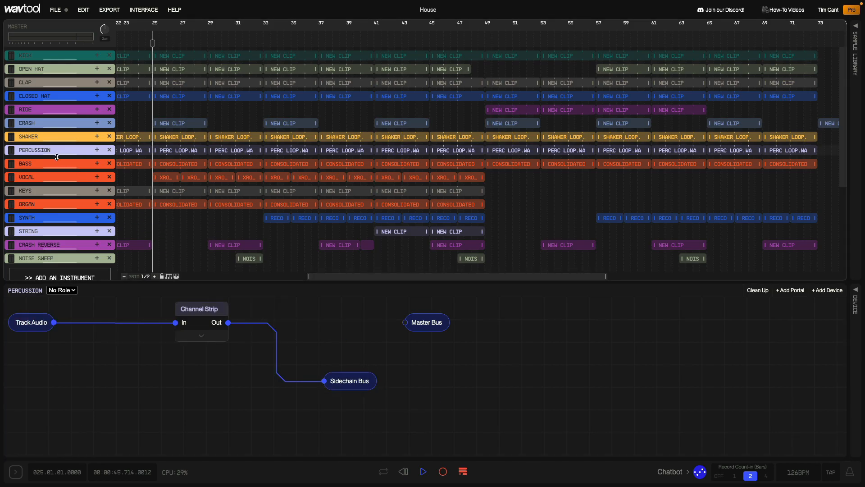
{"action": "left_click", "coordinate": [56, 165]}
{"action": "left_click", "coordinate": [55, 177]}
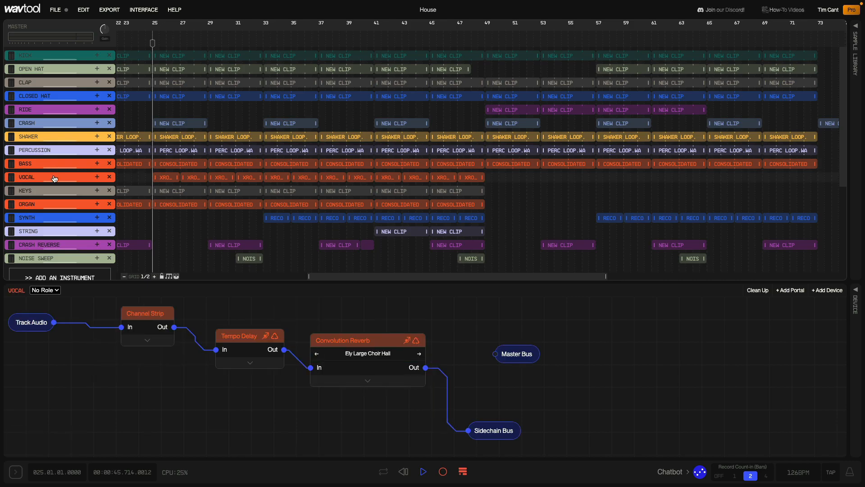
{"action": "left_click", "coordinate": [53, 194]}
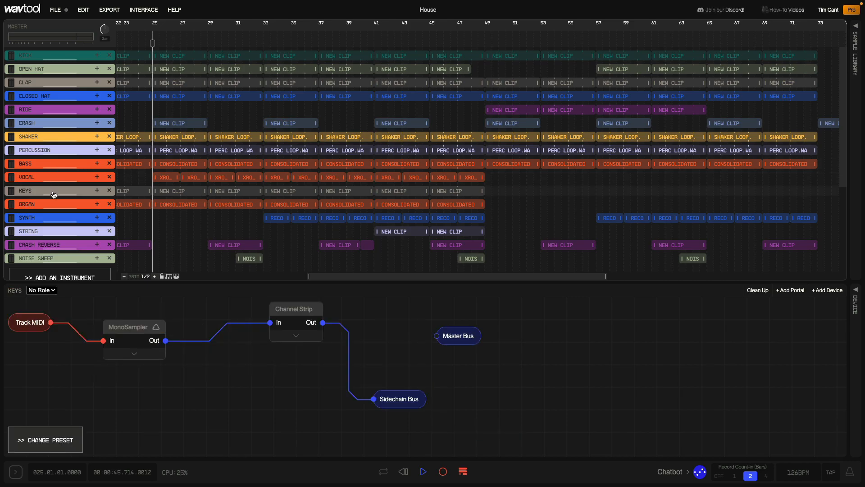
{"action": "left_click", "coordinate": [55, 28]}
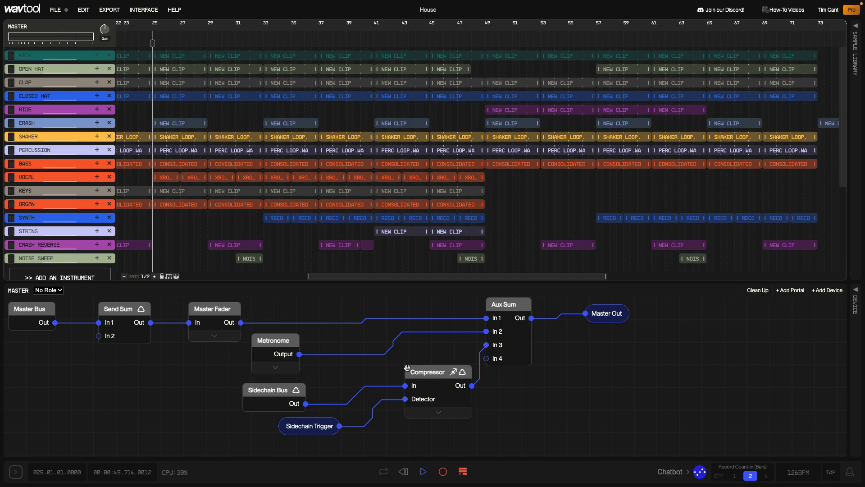
Step: Show the Master track's Compressor settings and audition the sidechain compression in the mix from bar 25
{"action": "left_click", "coordinate": [431, 370]}
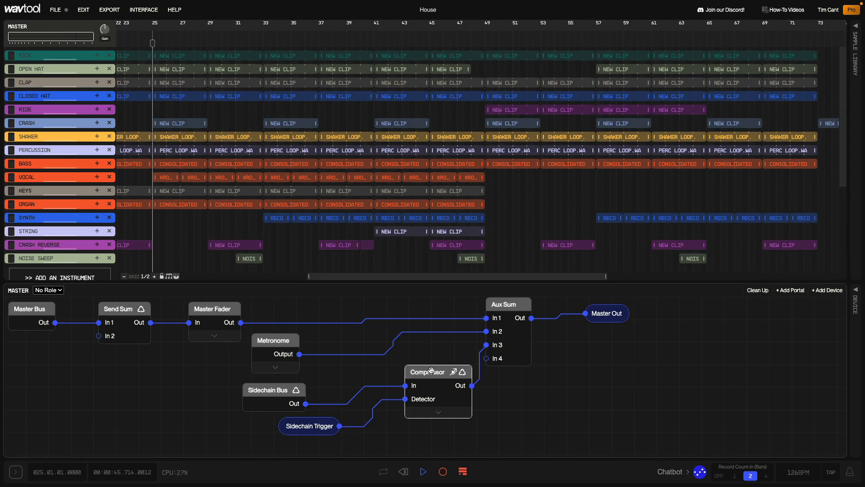
{"action": "left_click", "coordinate": [856, 292]}
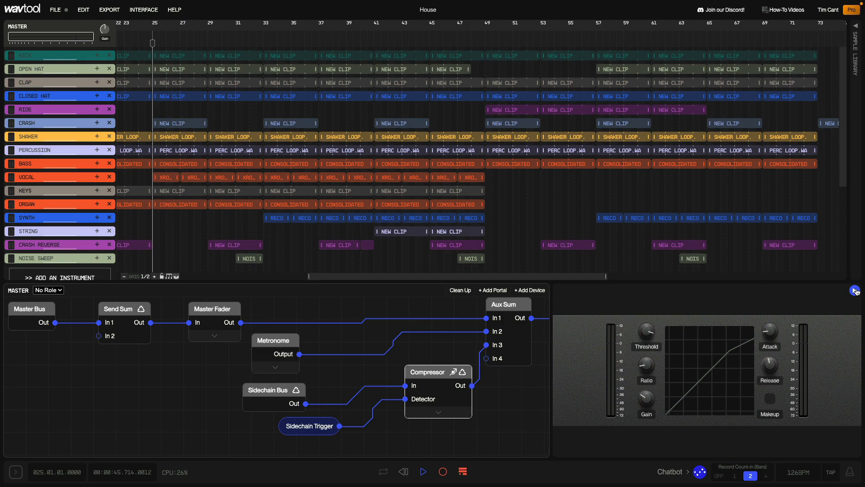
{"action": "key", "text": "space"}
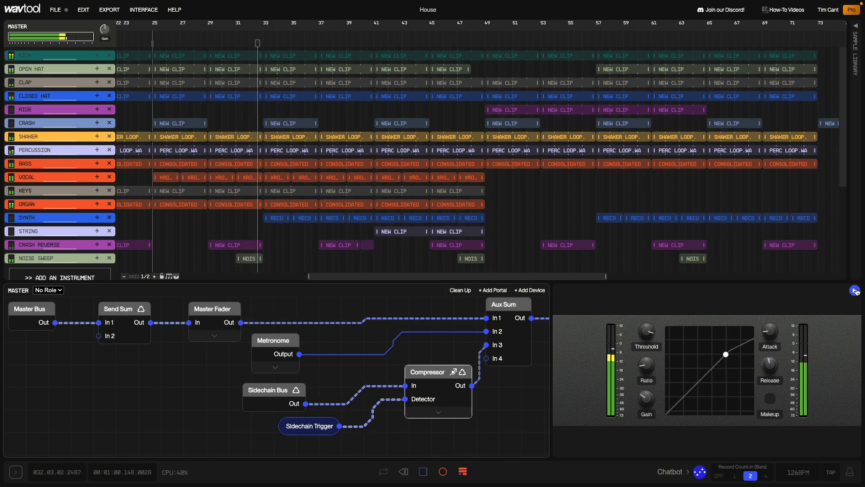
{"action": "key", "text": "space"}
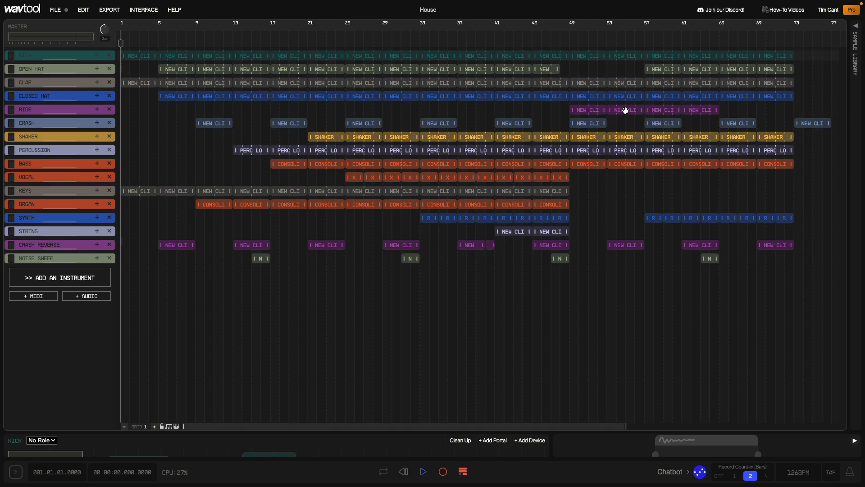
Step: Audition the arrangement from bar 41, and play the whole track from bar 1
{"action": "left_click", "coordinate": [495, 39]}
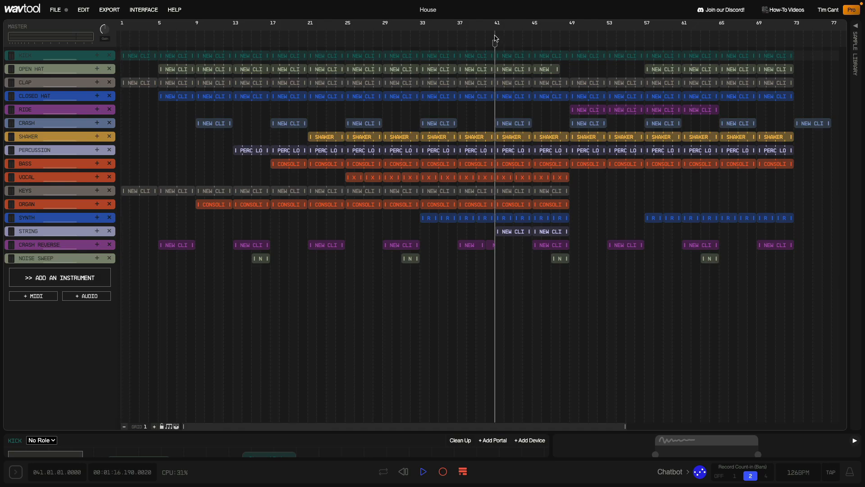
{"action": "key", "text": "space"}
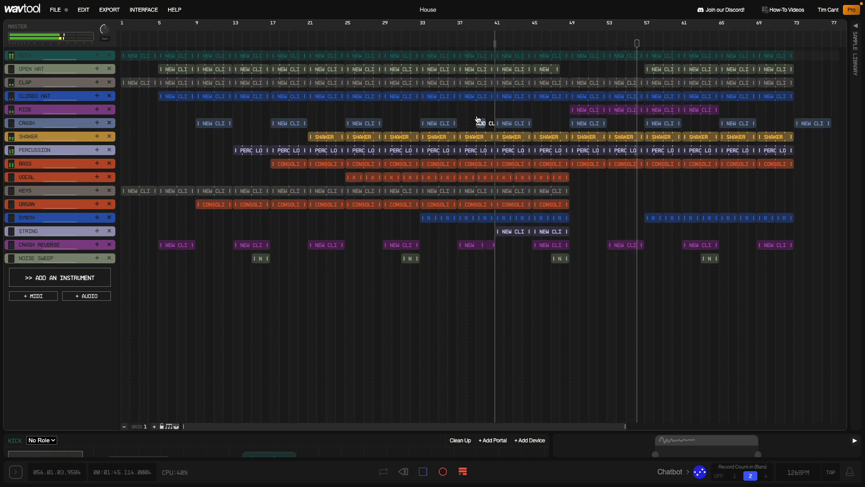
{"action": "key", "text": "space"}
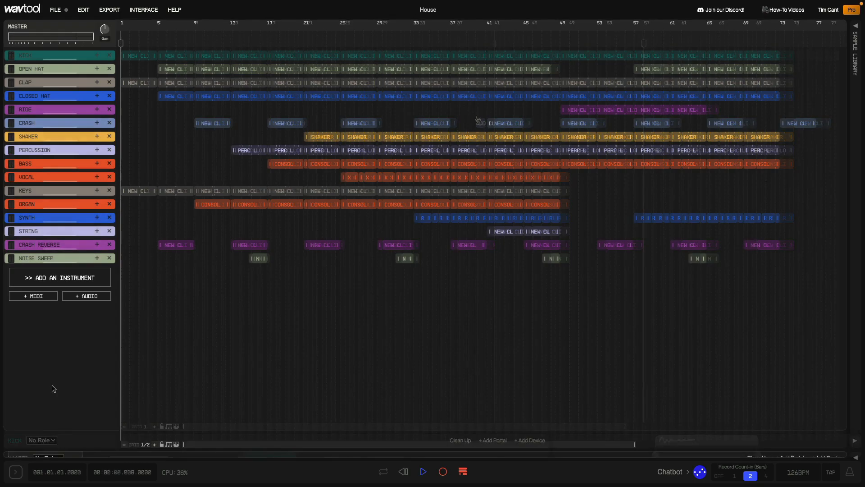
{"action": "key", "text": "space"}
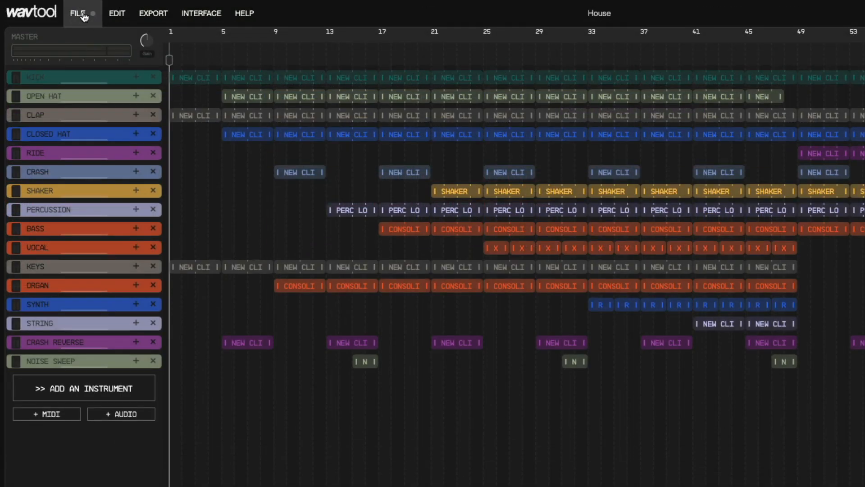
Step: Show the project's file commands for opening, saving and downloading
{"action": "left_click", "coordinate": [81, 14]}
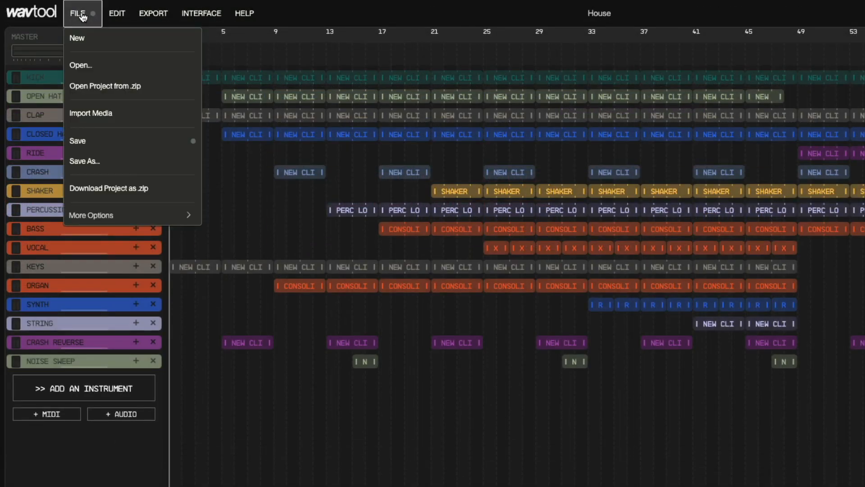